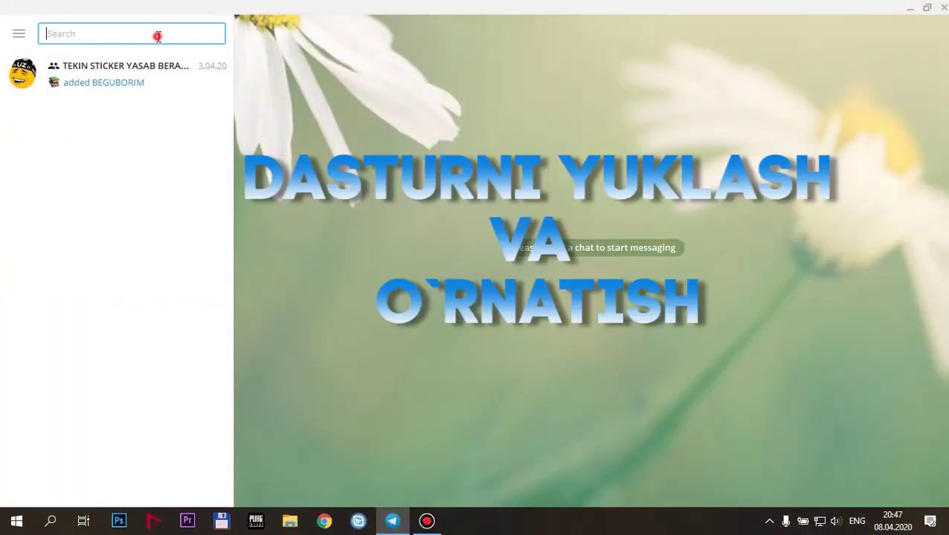
Find and join the VigetaPro channel in Telegram and download its Photodex ProShow Producer v6.0.3410 zip file
type("vigetapro")
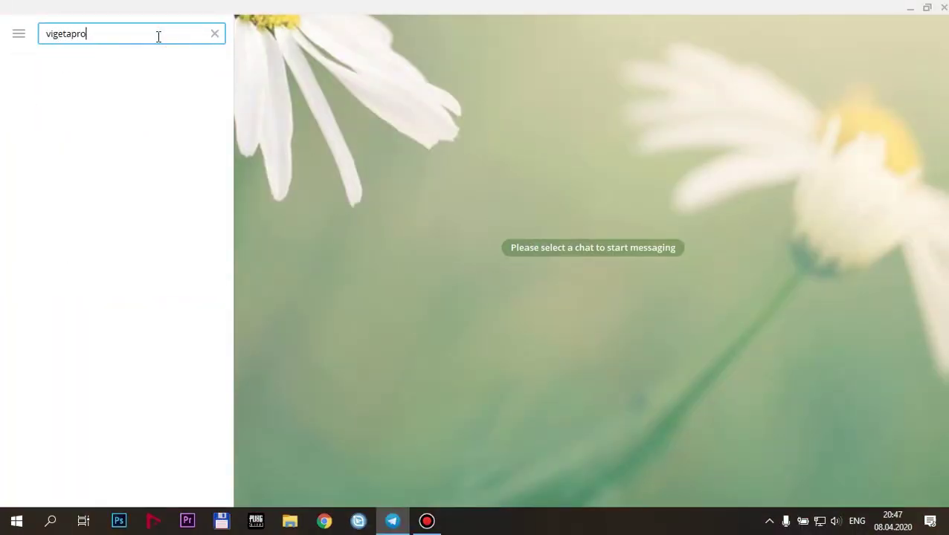
left_click(106, 89)
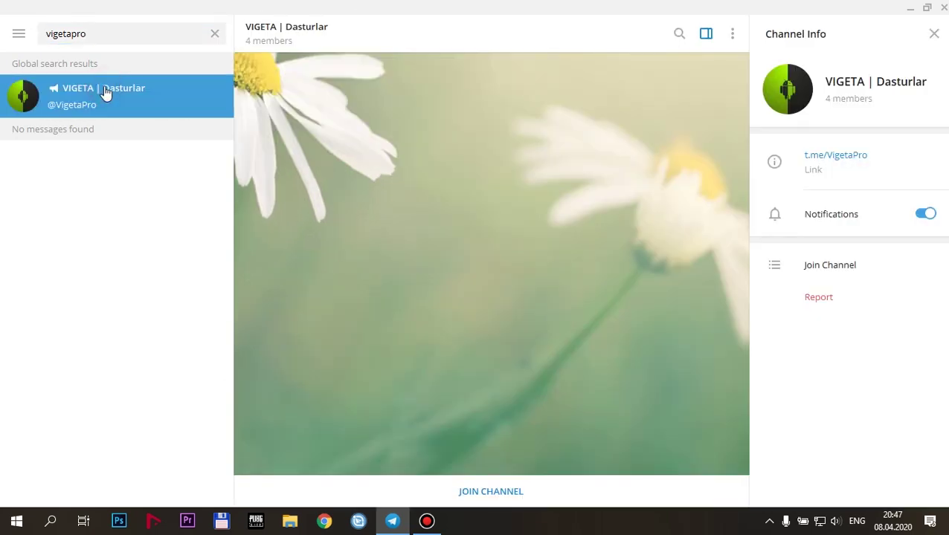
left_click(499, 490)
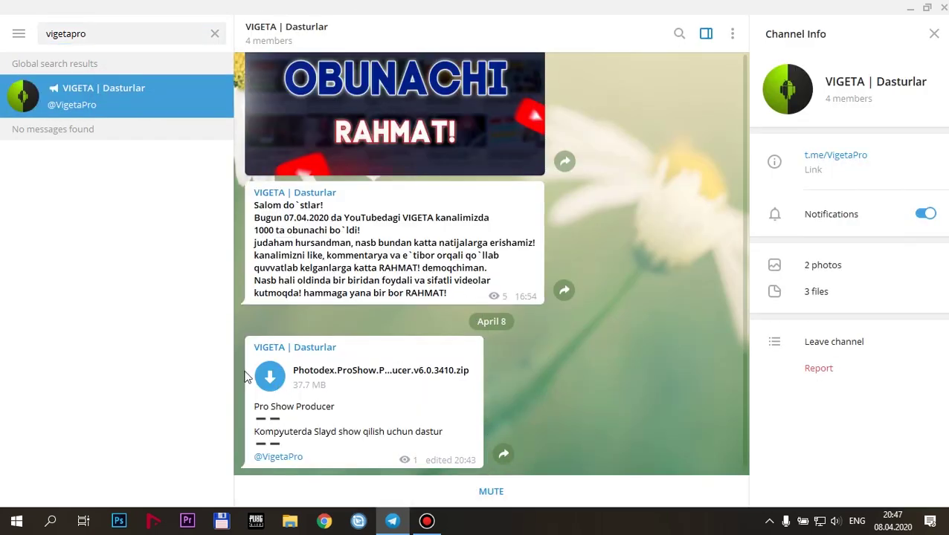
left_click(271, 379)
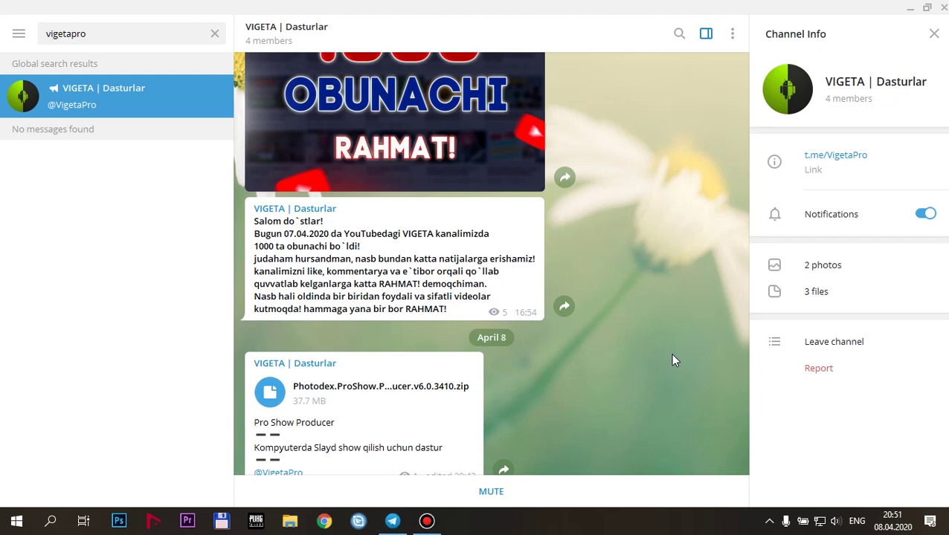
Install the stationary Russian-language version of ProShow Producer from the downloaded archive and launch it maximized
left_click(271, 392)
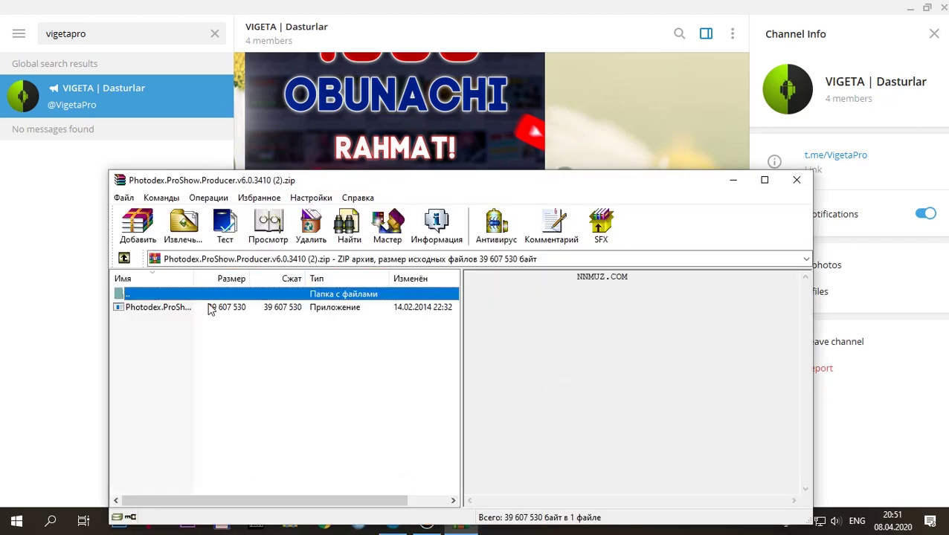
double_click(211, 311)
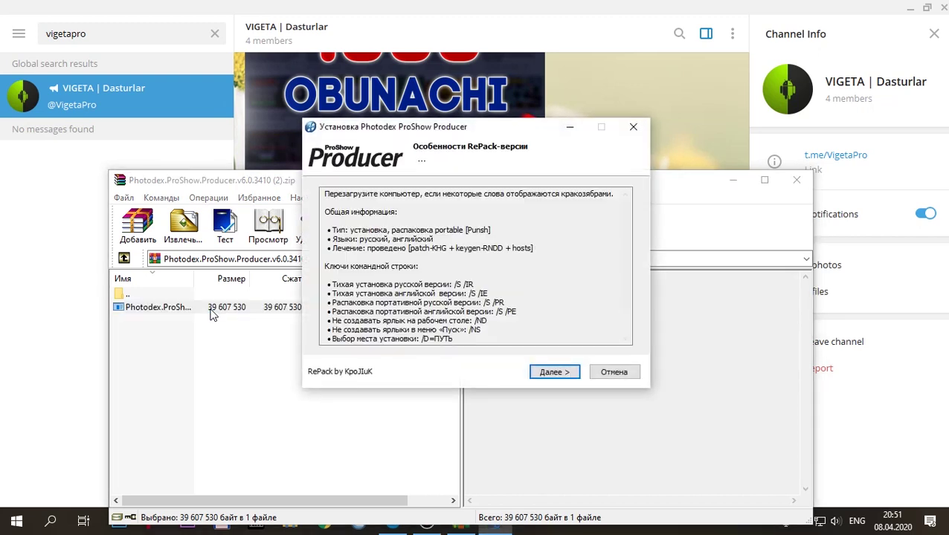
left_click(561, 371)
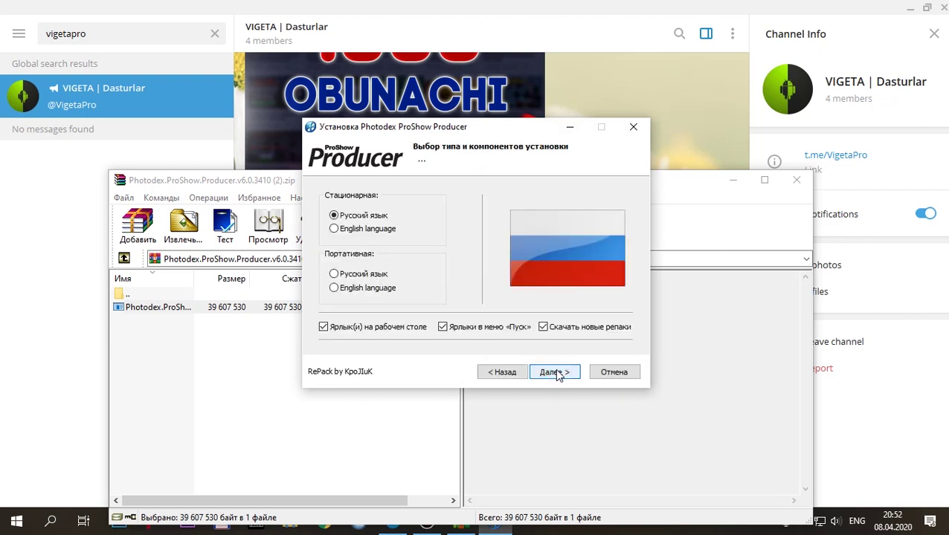
left_click(556, 372)
left_click(556, 372)
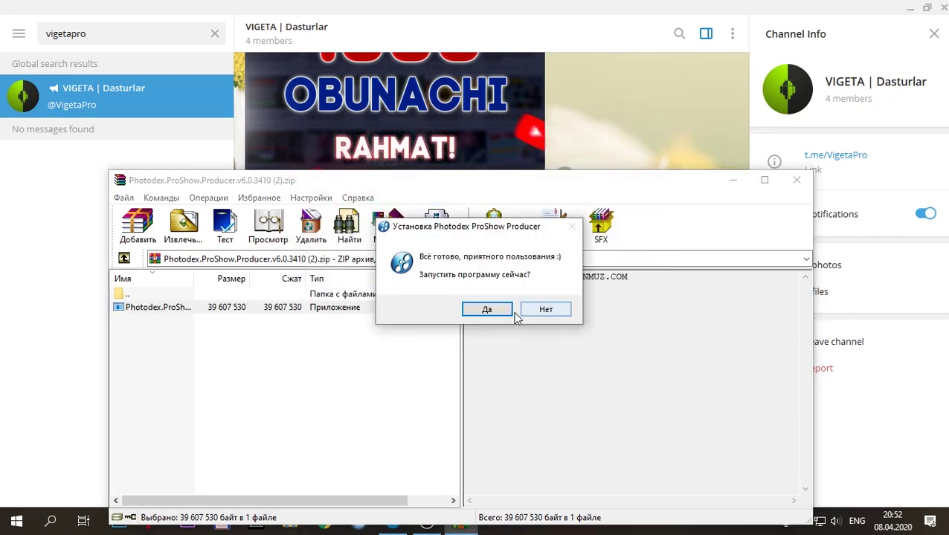
left_click(501, 310)
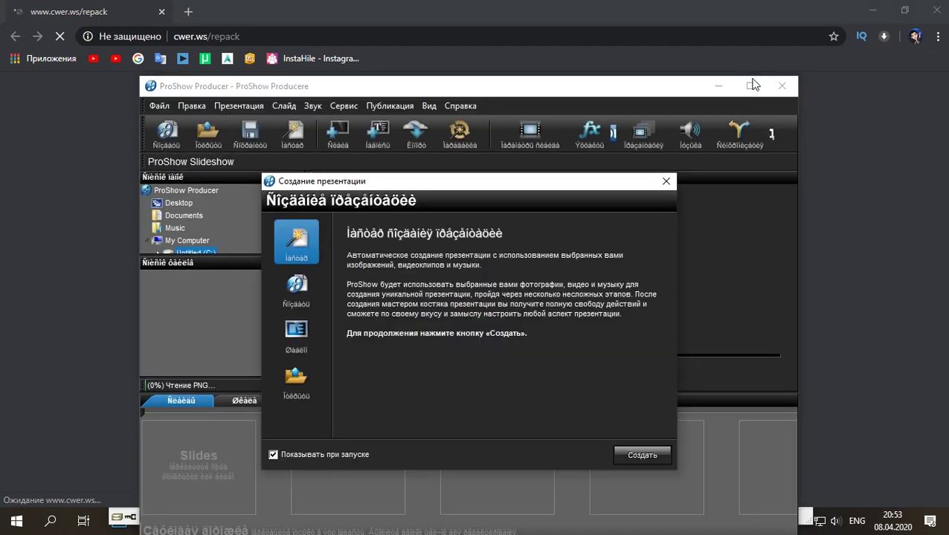
left_click(748, 86)
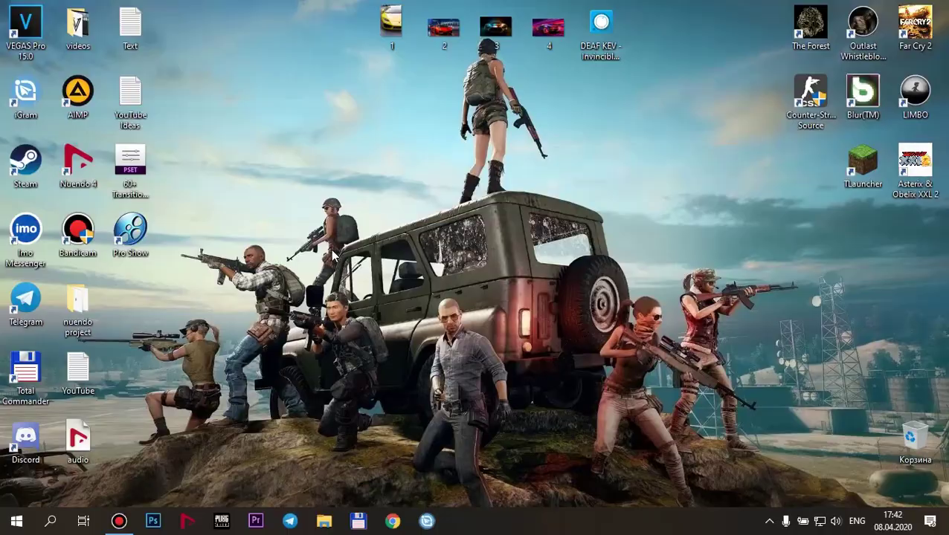
Open ProShow Producer from its Pro Show desktop shortcut
double_click(131, 232)
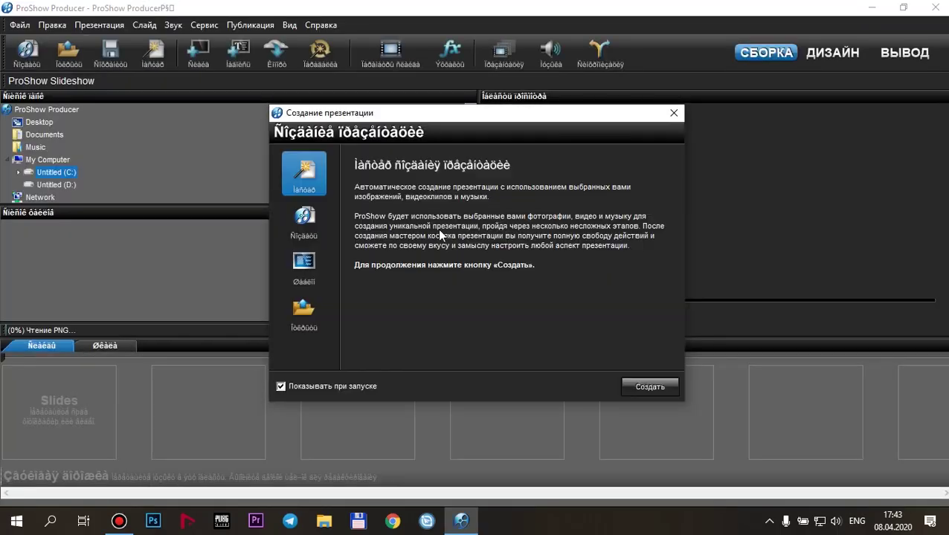
left_click(647, 387)
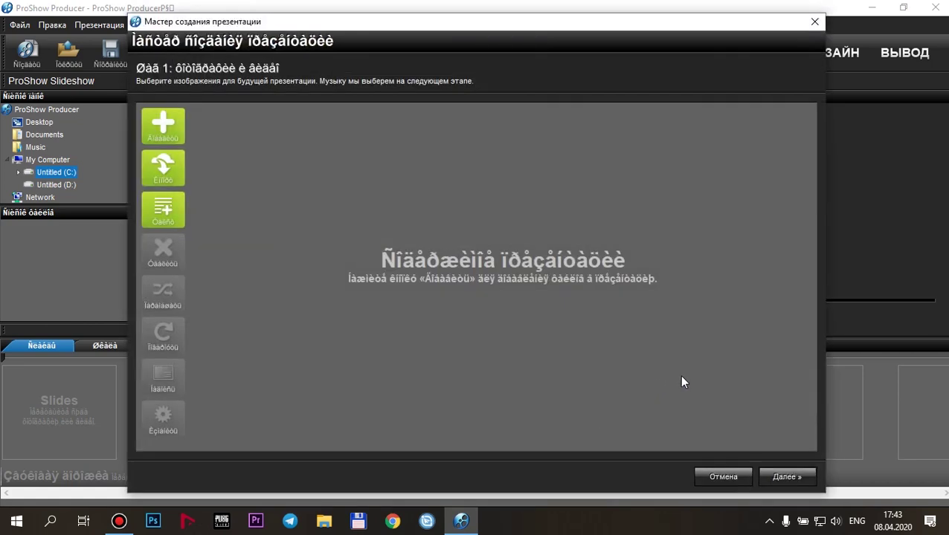
left_click(788, 476)
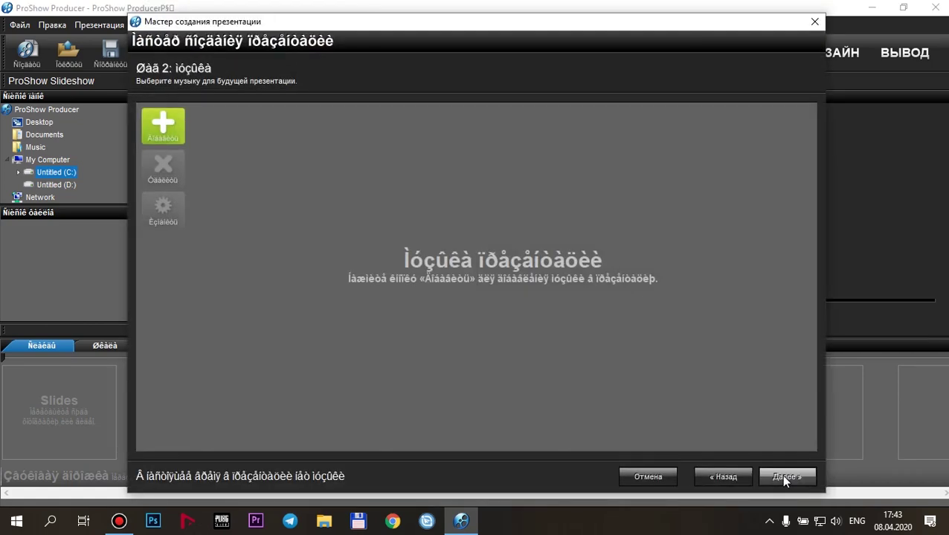
left_click(786, 474)
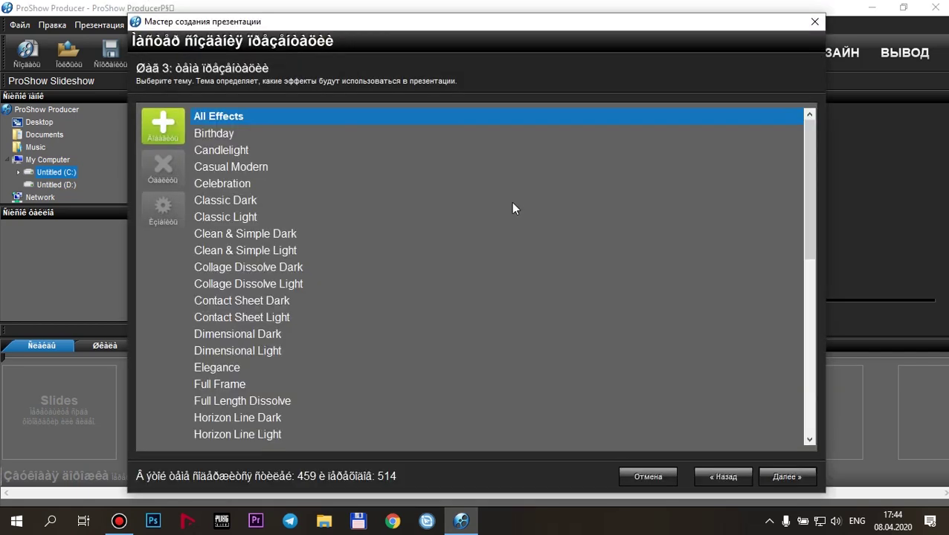
left_click(645, 477)
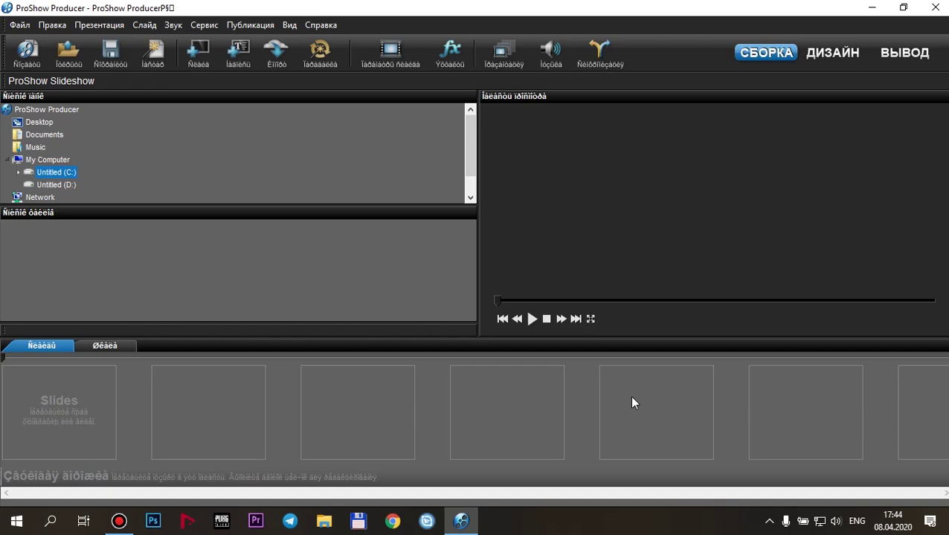
Add the four desktop images named 1 to 4 to the empty slide list as slides
left_click(872, 7)
left_click_drag(337, 62, 565, 31)
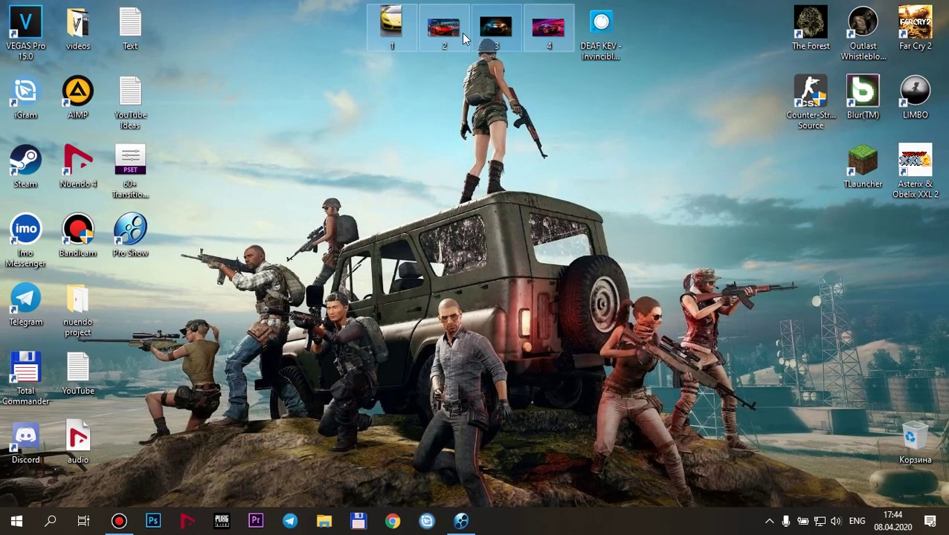
left_click_drag(398, 37, 227, 406)
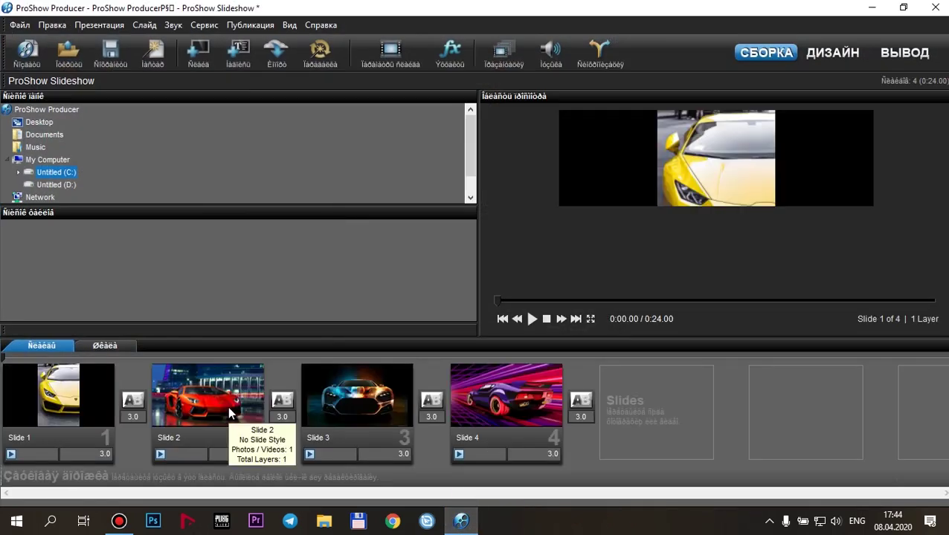
Preview the slideshow's playback across the first slides, then return the playhead to slide 1
left_click(531, 319)
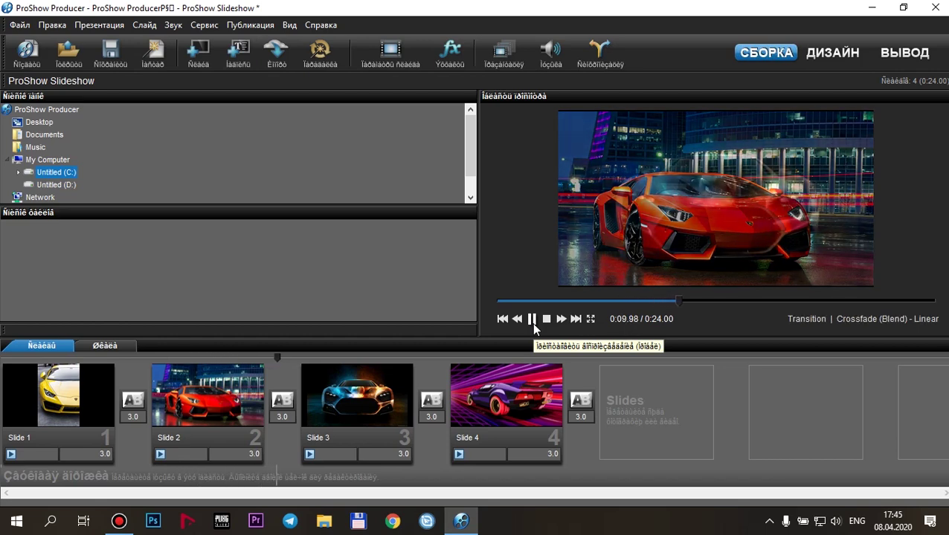
left_click(532, 324)
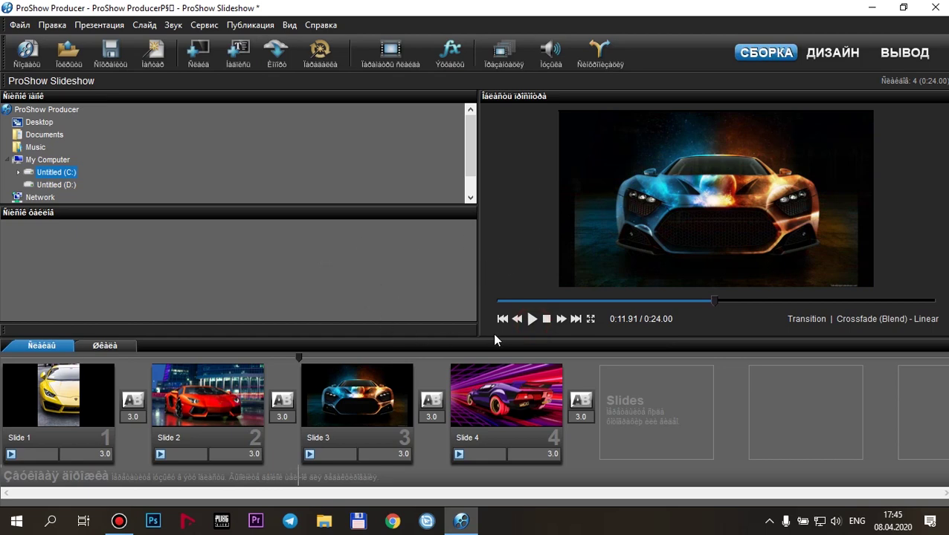
left_click(44, 364)
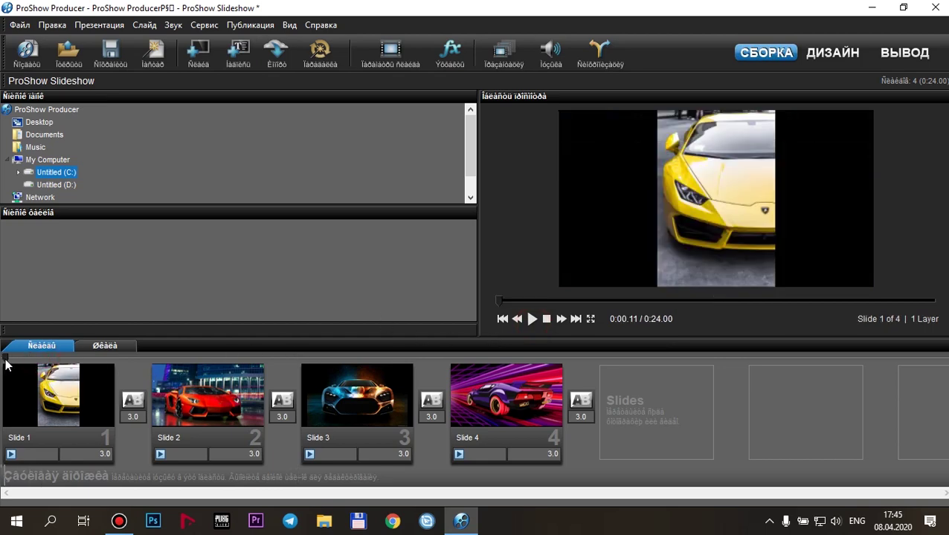
left_click_drag(9, 362, 62, 364)
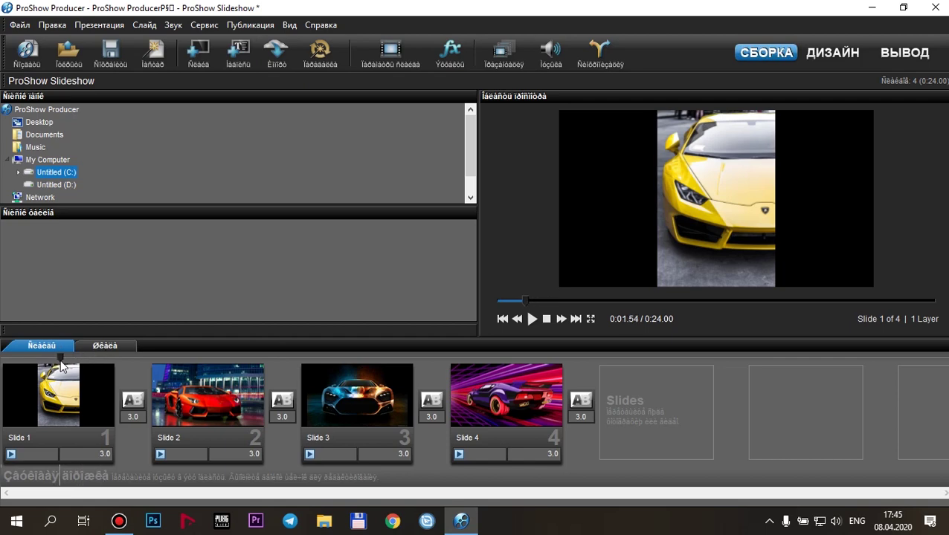
Apply the Motion 3D slide style Backdrop Dark Framed Zoom In 3D to slide 1 and close the effects window
left_click(84, 396)
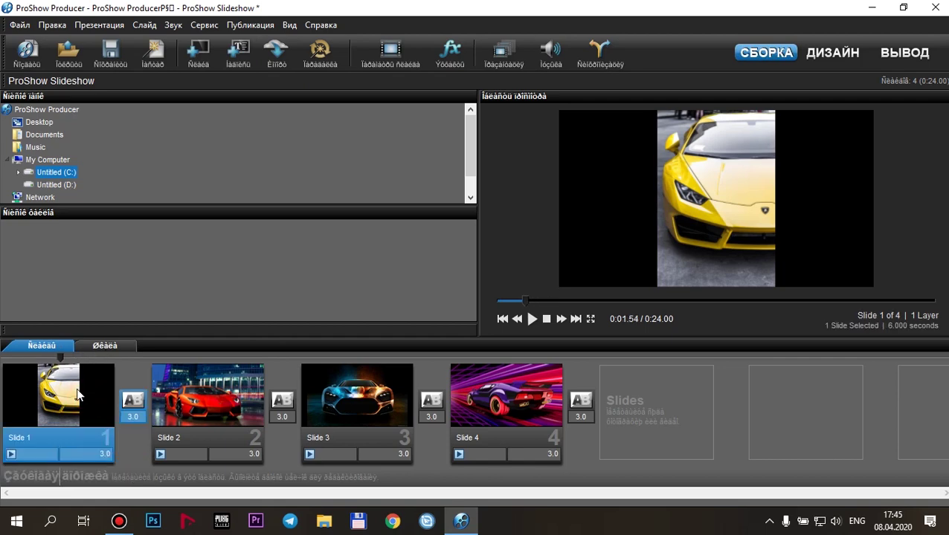
right_click(78, 394)
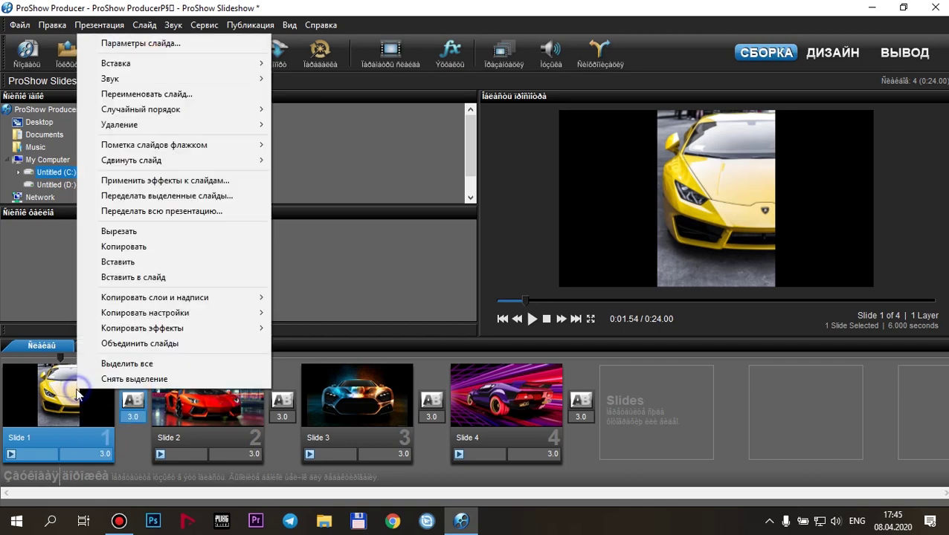
left_click(161, 181)
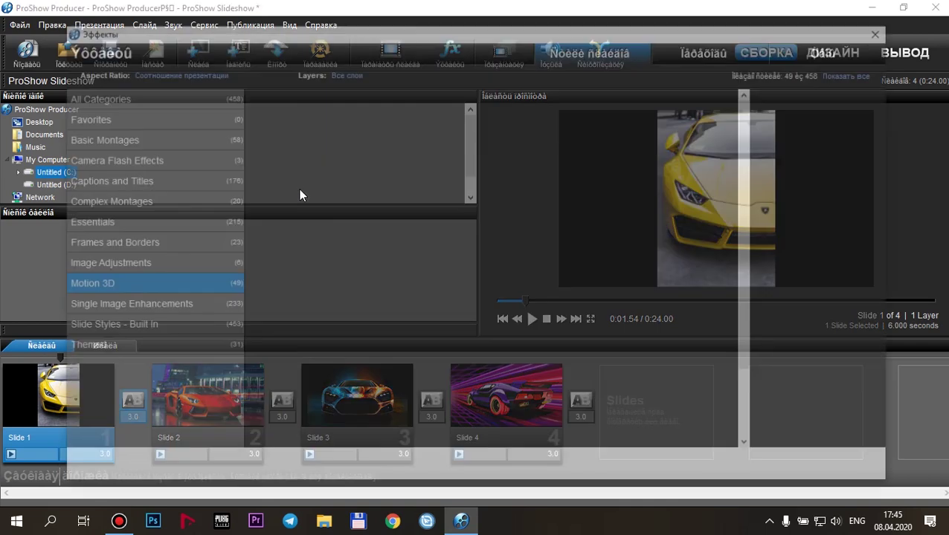
scroll(409, 160, "down", 7)
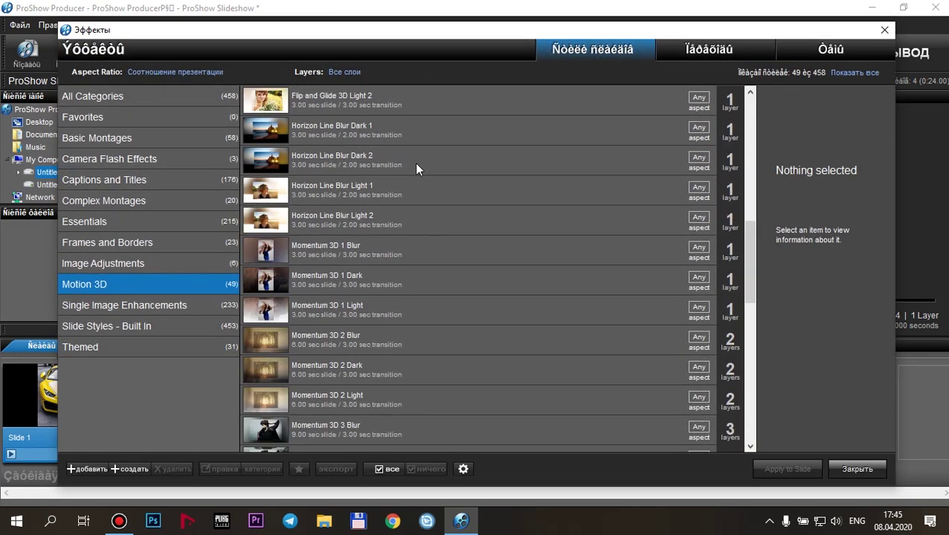
scroll(337, 220, "up", 5)
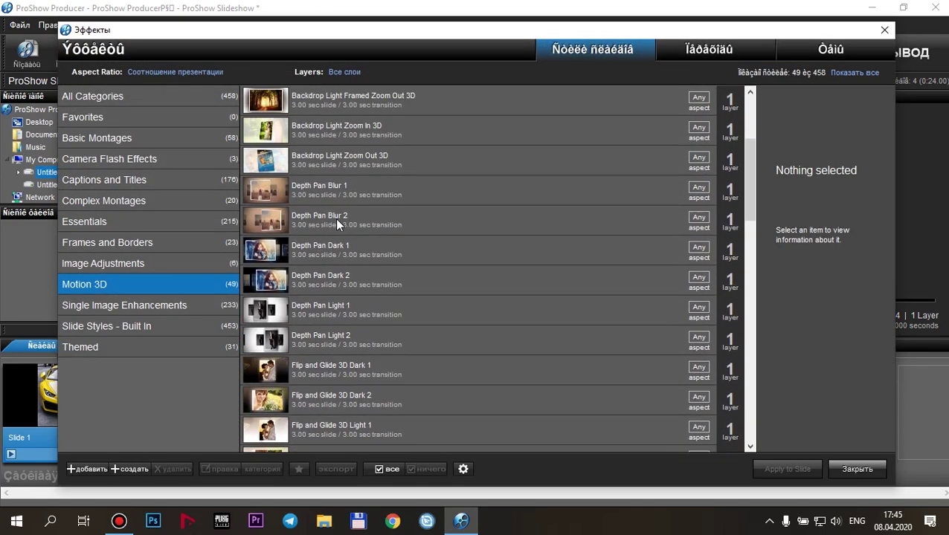
scroll(335, 218, "up", 3)
left_click(334, 133)
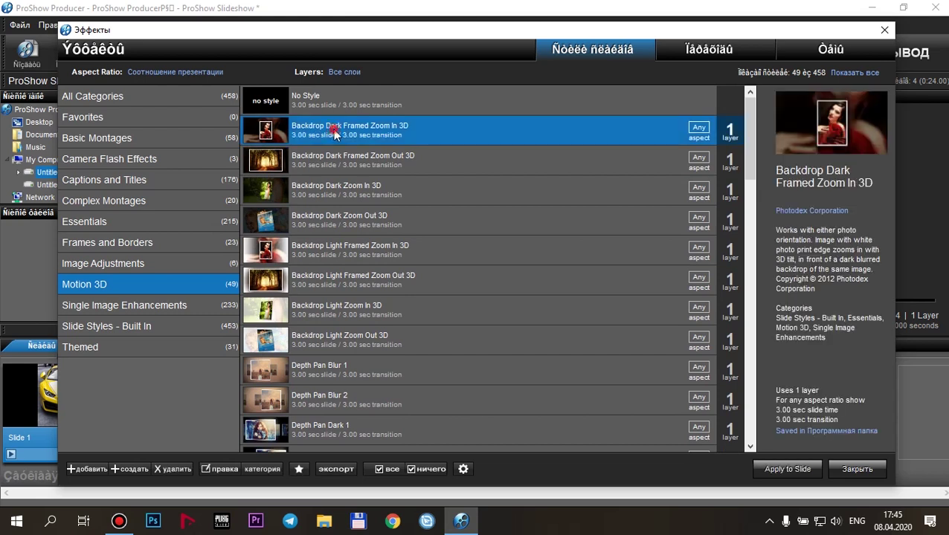
double_click(333, 132)
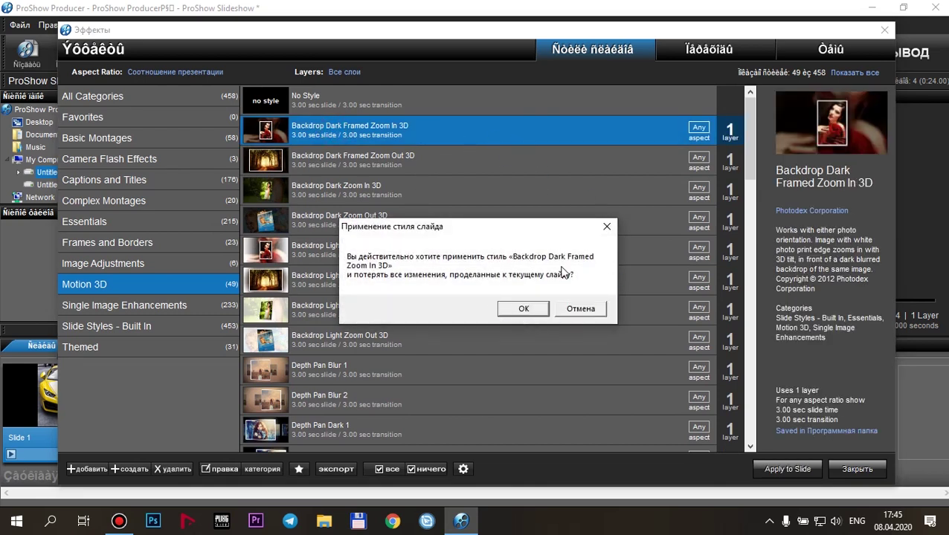
left_click(518, 312)
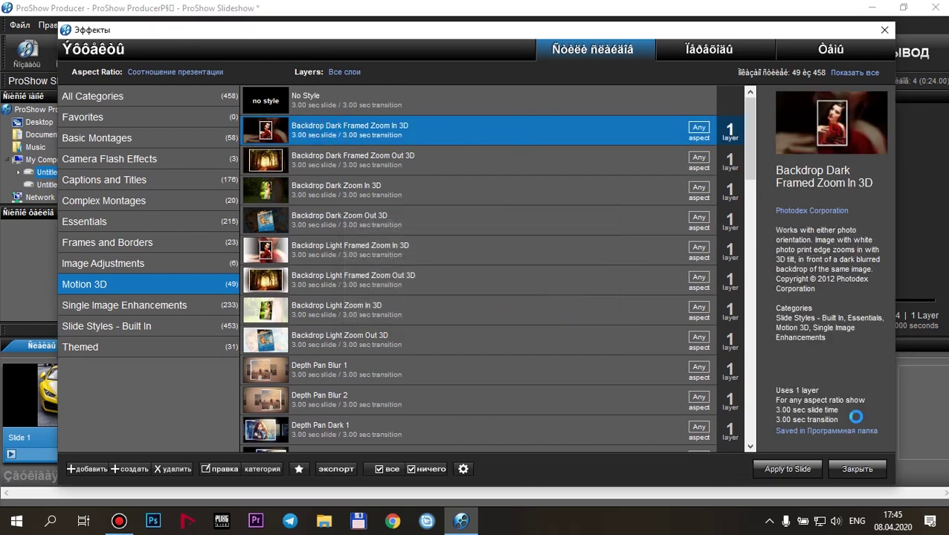
left_click(852, 466)
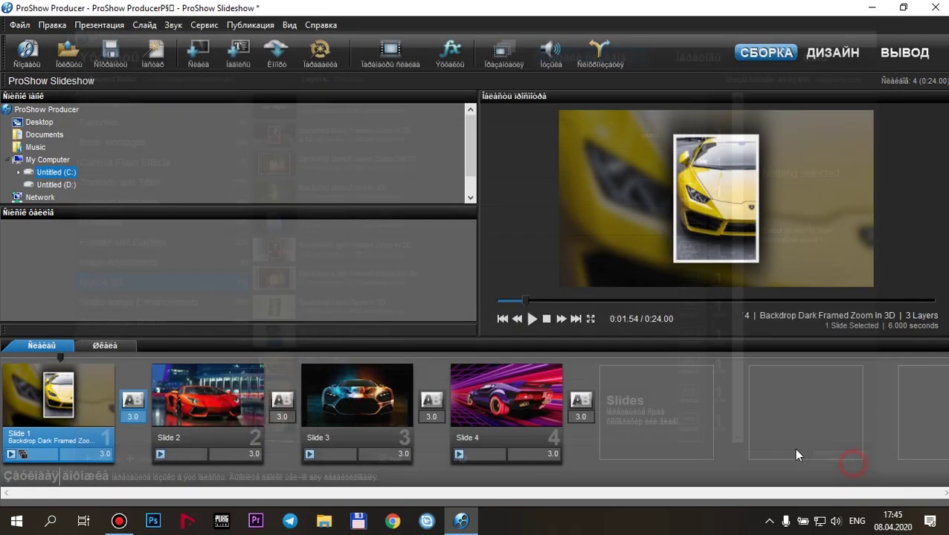
Play the slideshow from the beginning to check the style on slide 1, pausing at the transition to slide 2
left_click(7, 356)
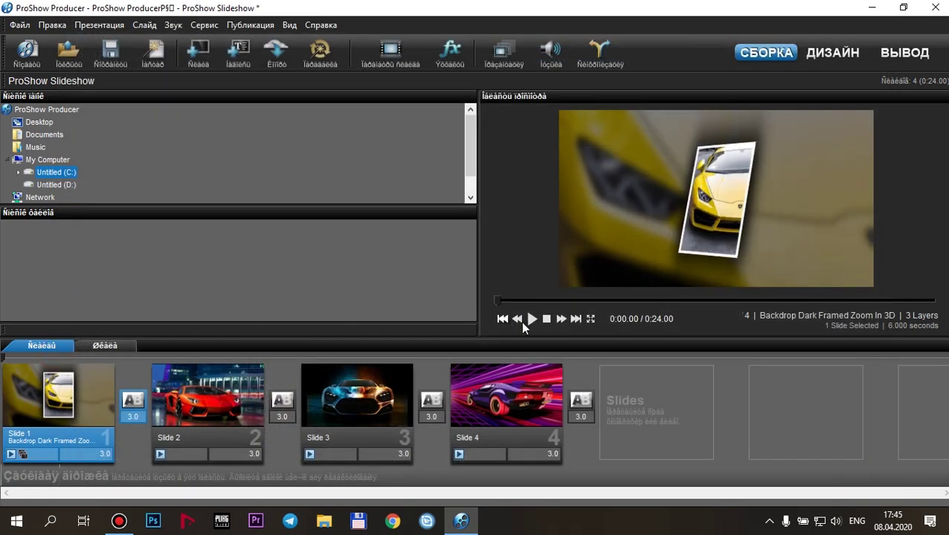
left_click(530, 319)
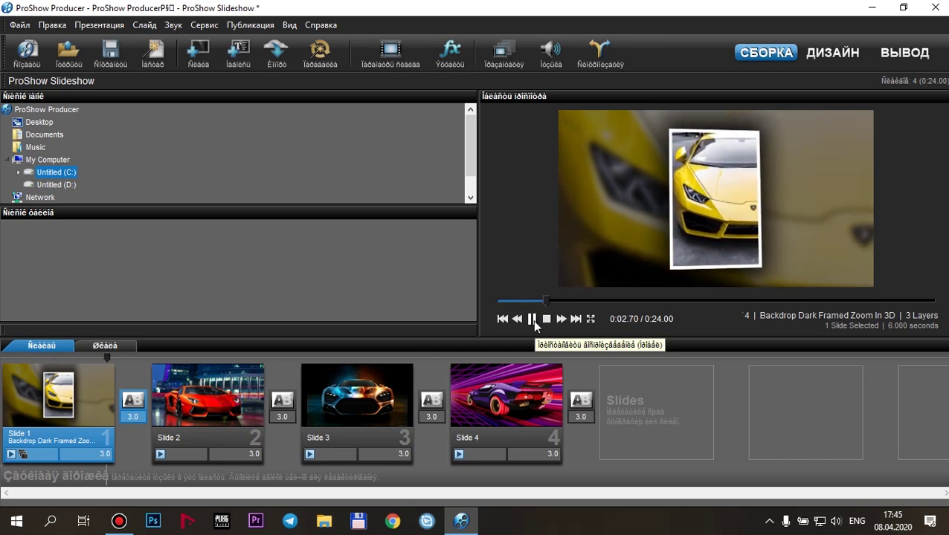
left_click(532, 319)
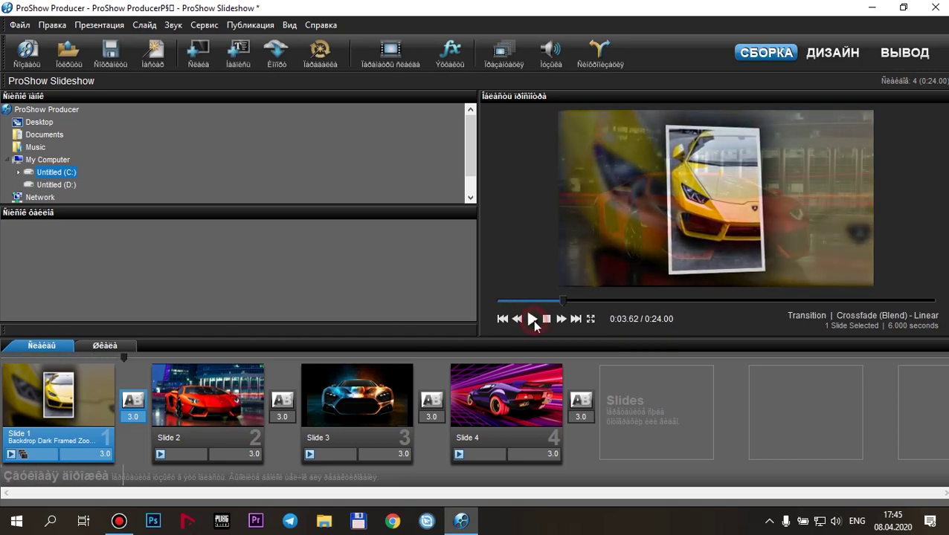
Apply the Motion 3D slide style Backdrop Dark Zoom Out 3D to slide 2 and close the effects window
right_click(249, 413)
left_click(349, 194)
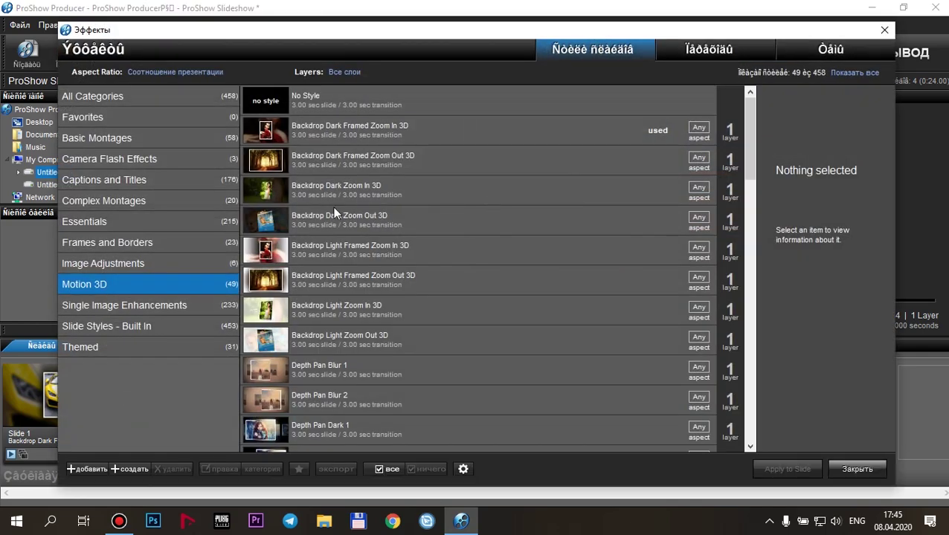
double_click(334, 212)
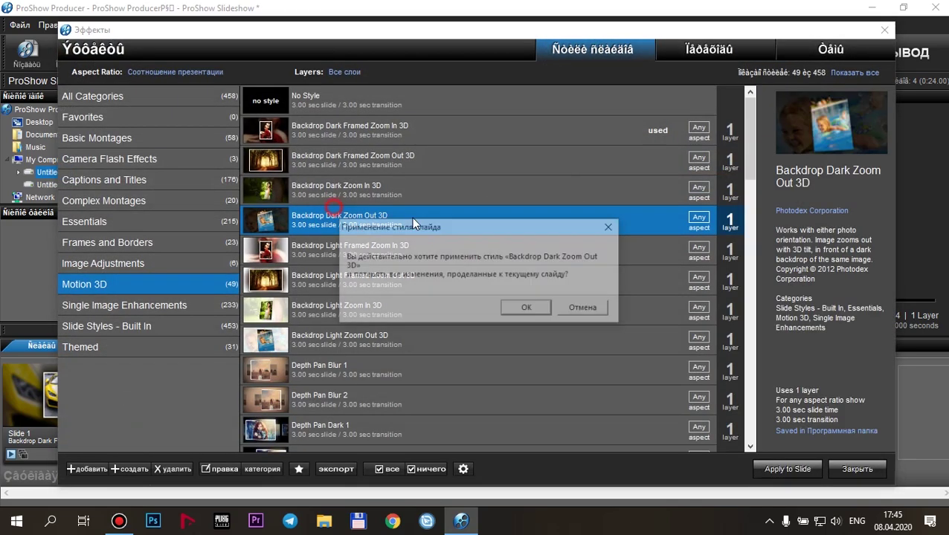
left_click(520, 307)
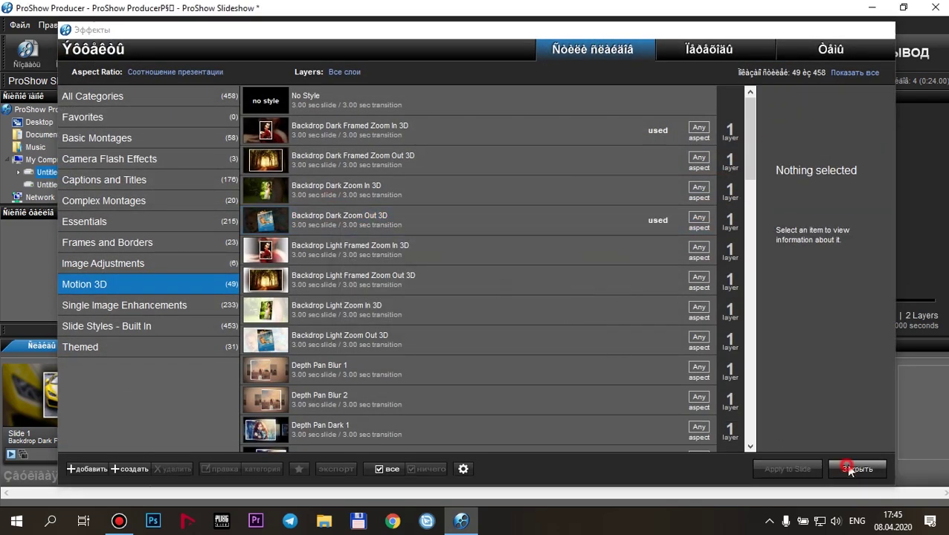
left_click(855, 468)
Apply the Motion 3D slide style Backdrop Light Framed Zoom Out 3D to slide 3 and close the effects window
right_click(392, 395)
left_click(497, 190)
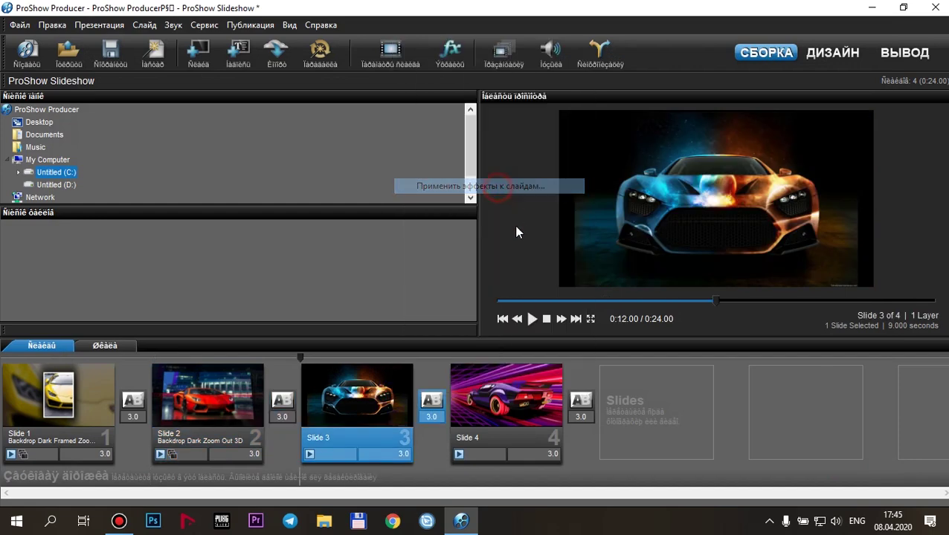
double_click(403, 284)
left_click(516, 309)
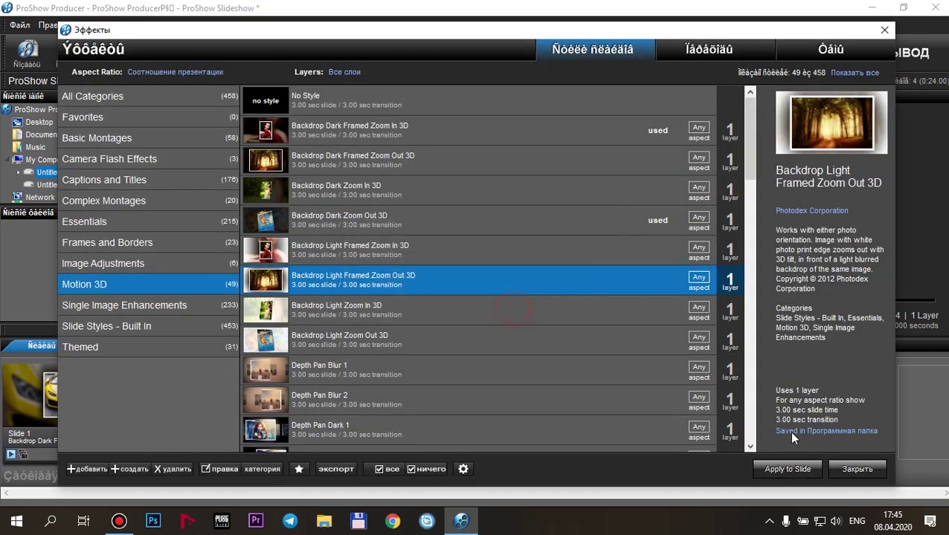
left_click(855, 468)
Apply the Motion 3D slide style Backdrop Dark Framed Zoom In 3D to slide 4 and close the effects window
right_click(529, 382)
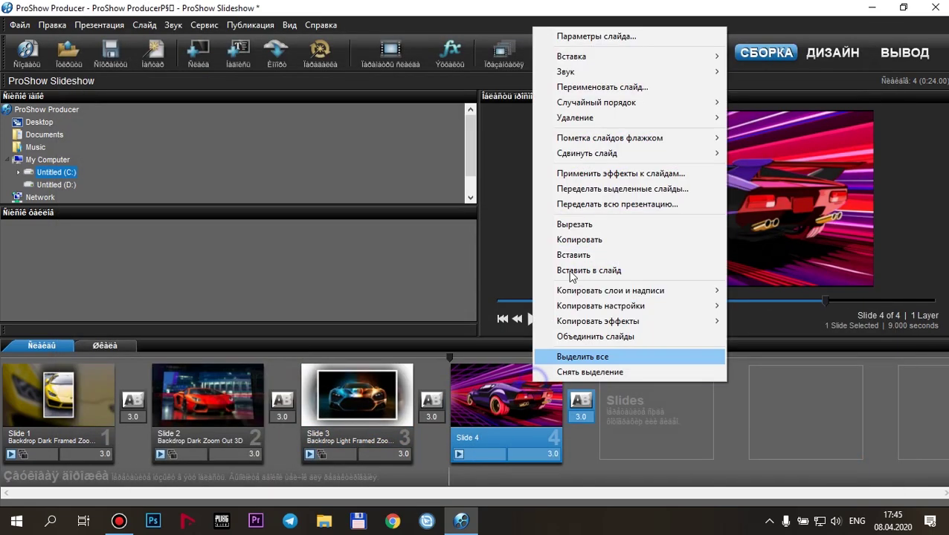
left_click(657, 175)
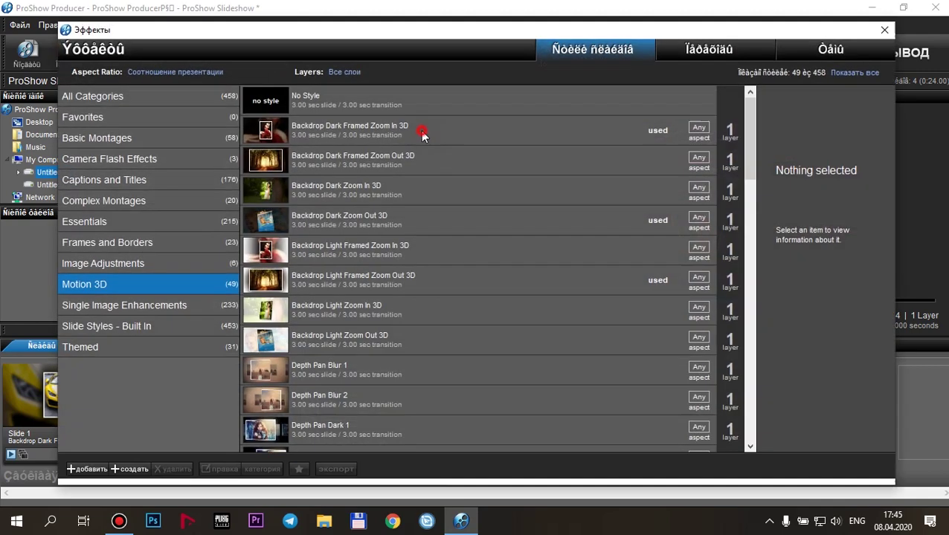
double_click(433, 137)
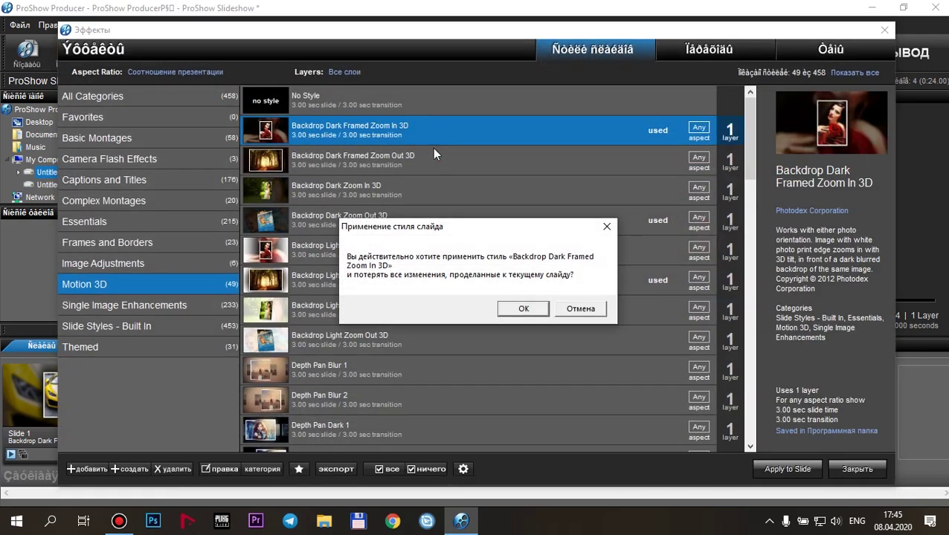
left_click(524, 308)
left_click(857, 470)
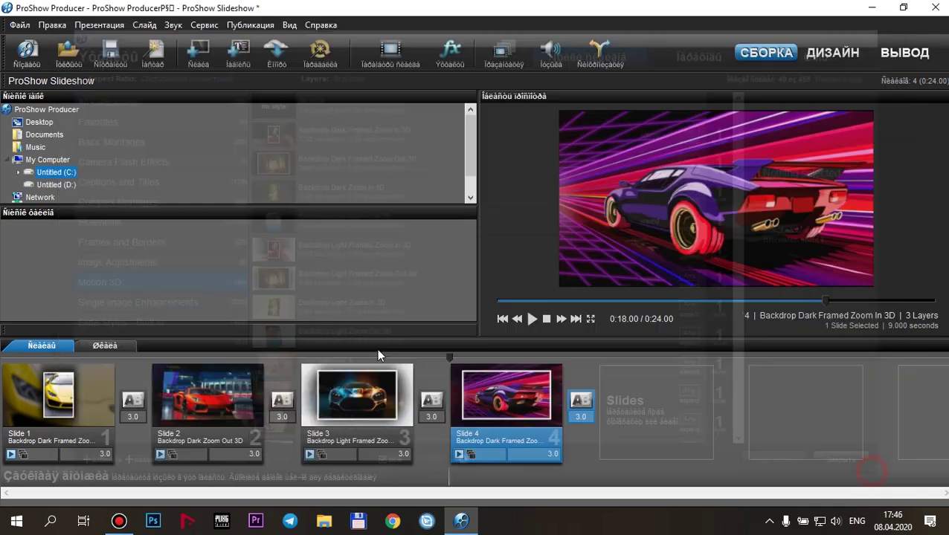
Play the slideshow from slide 1 through to slide 4, then replay the crossfade between slides 1 and 2
left_click(106, 361)
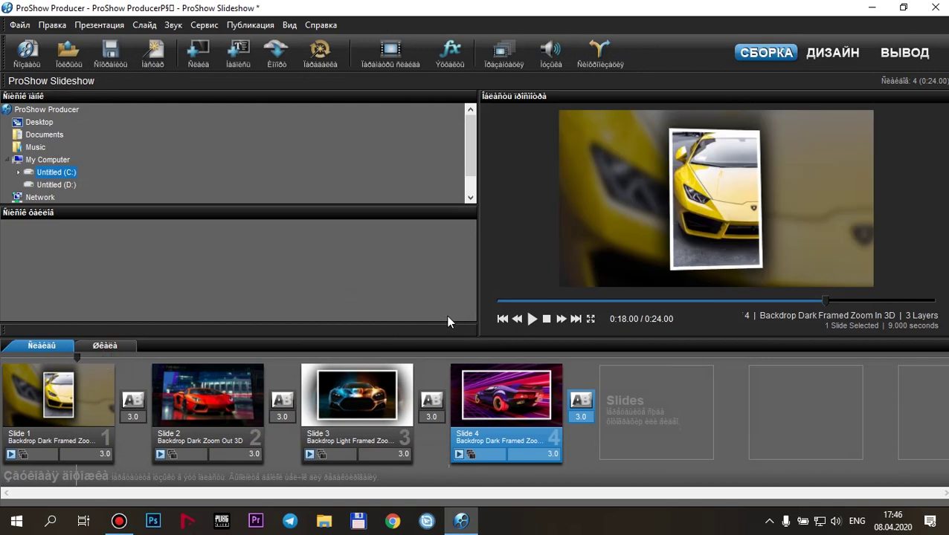
left_click(532, 318)
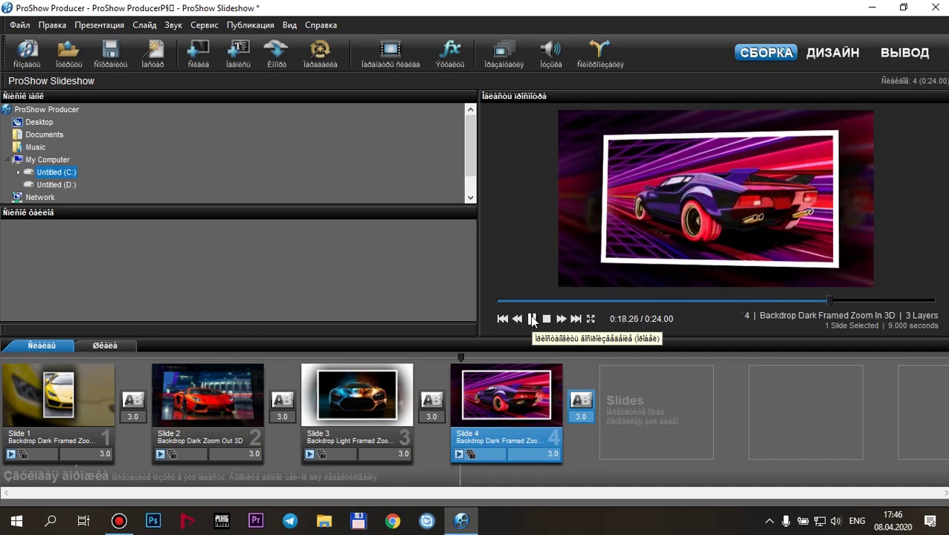
left_click(531, 319)
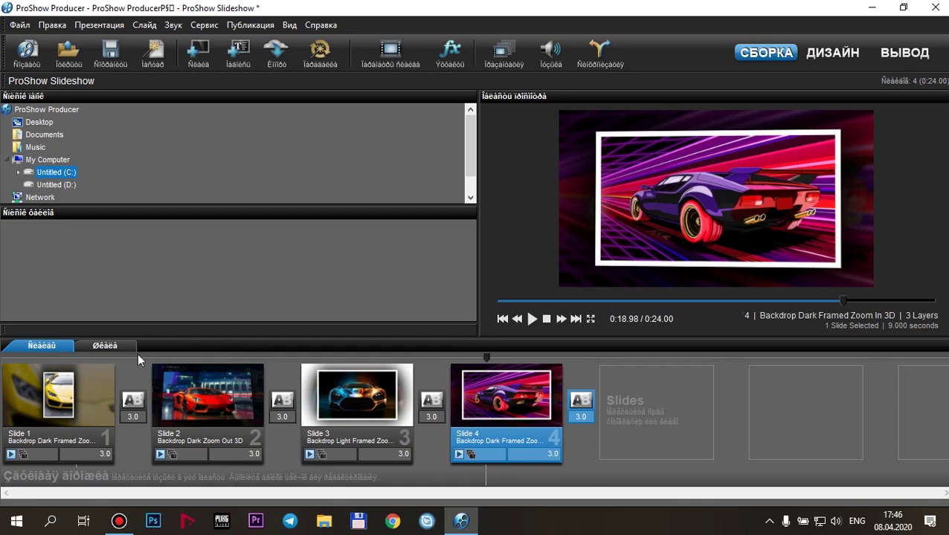
mouse_move(136, 354)
left_mouse_down()
mouse_move(86, 355)
mouse_move(157, 351)
mouse_move(109, 355)
left_mouse_up()
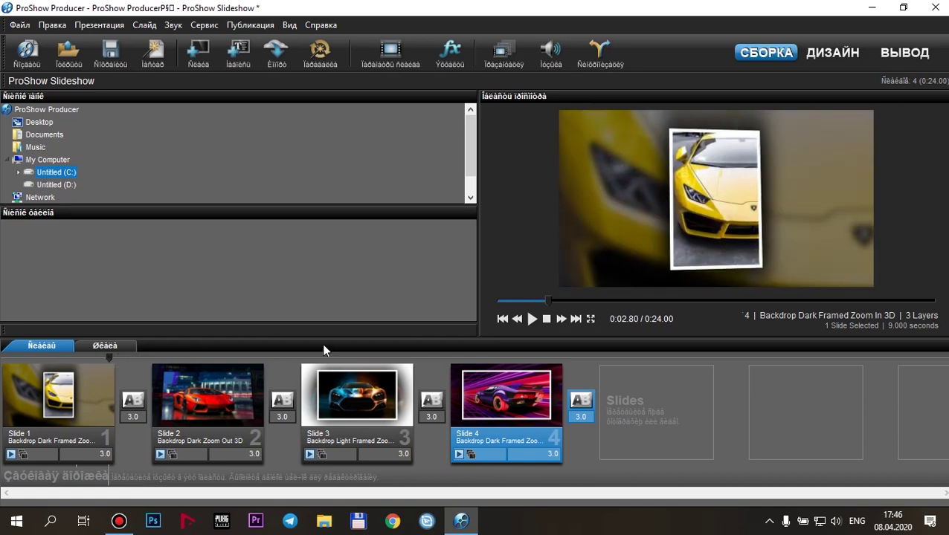
left_click(529, 319)
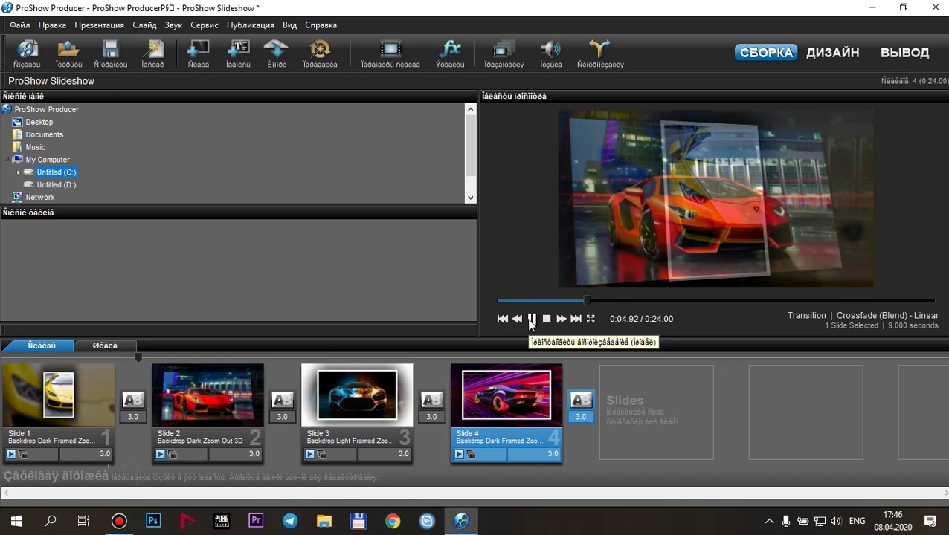
left_click(530, 319)
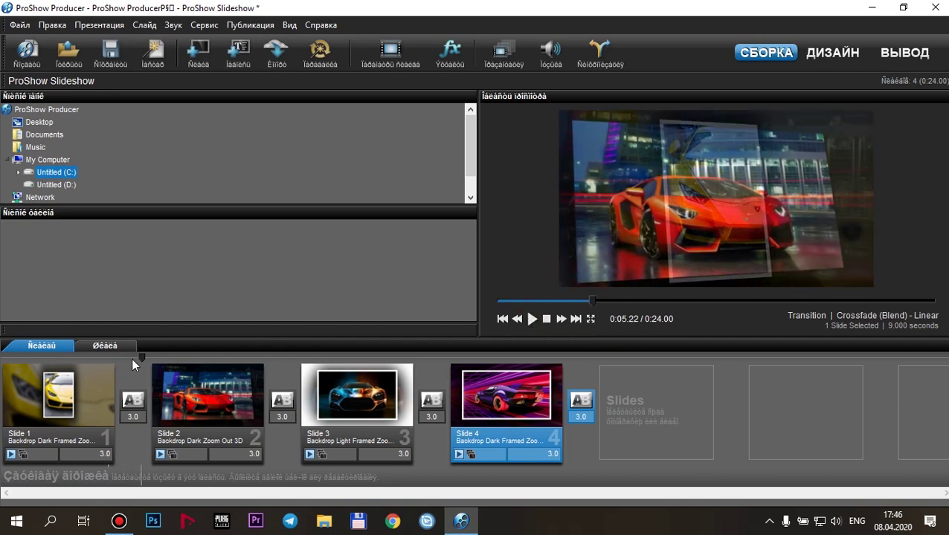
left_click_drag(139, 358, 115, 355)
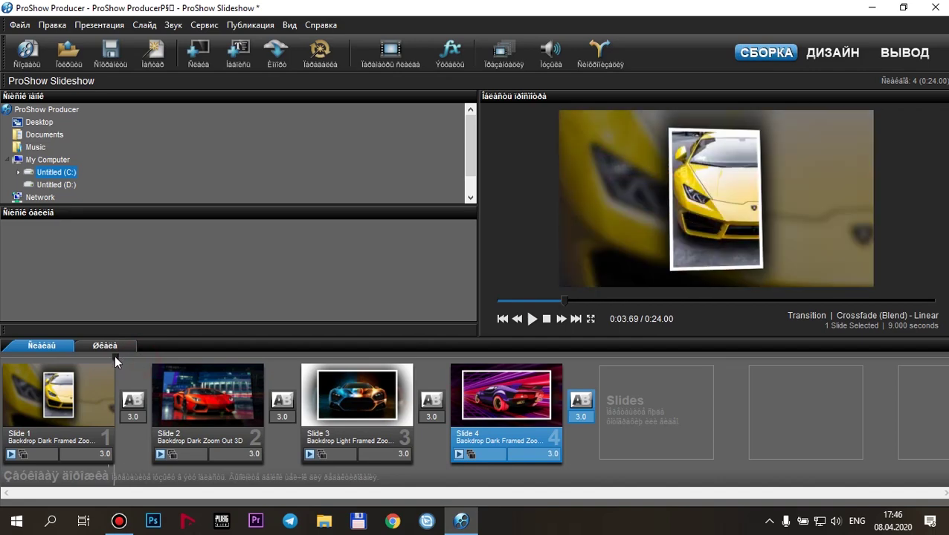
Set the transition between slides 1 and 2 to the Fly-In and Fly-Out effect Spin and play it back
left_click(134, 405)
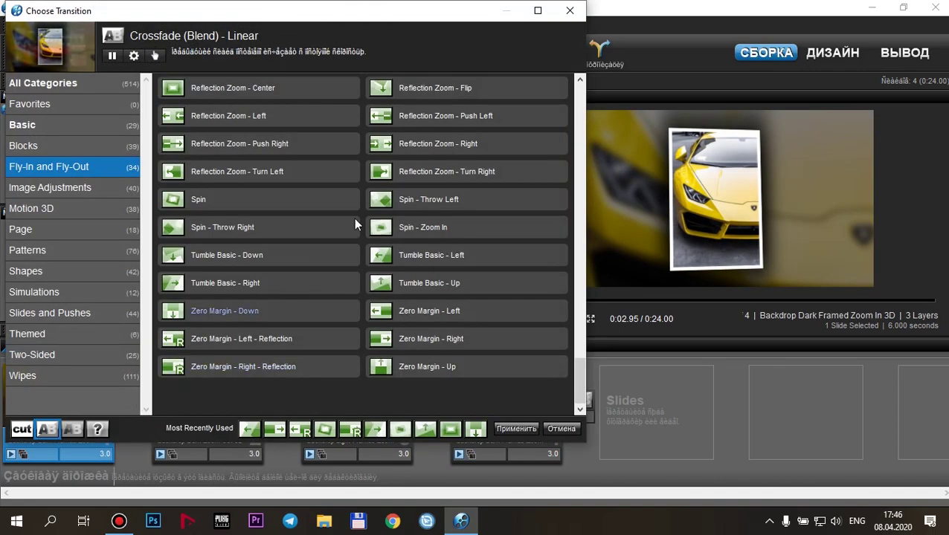
double_click(213, 198)
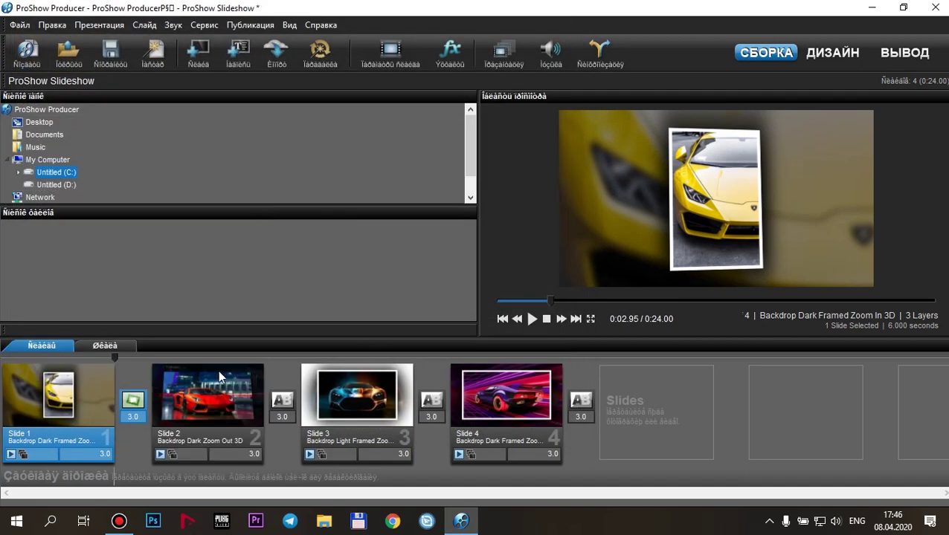
left_click(81, 358)
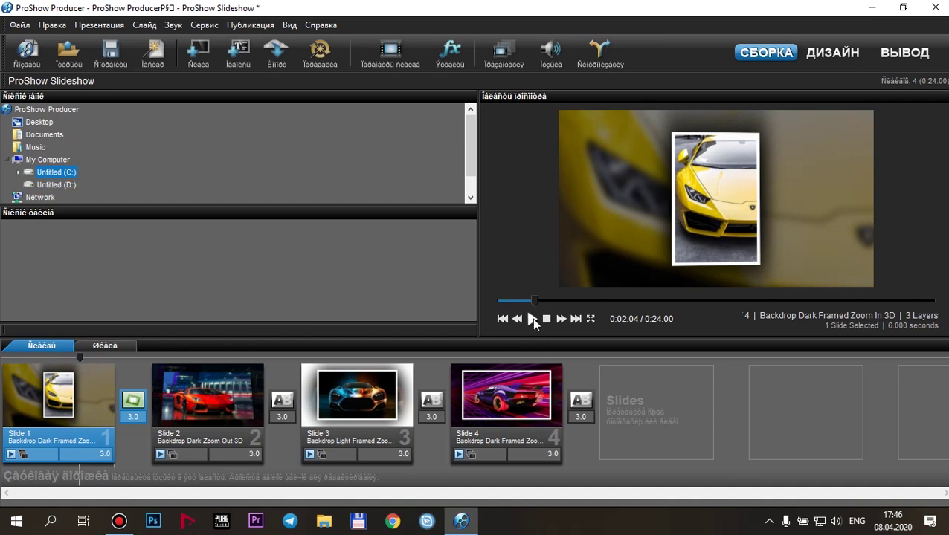
left_click(532, 320)
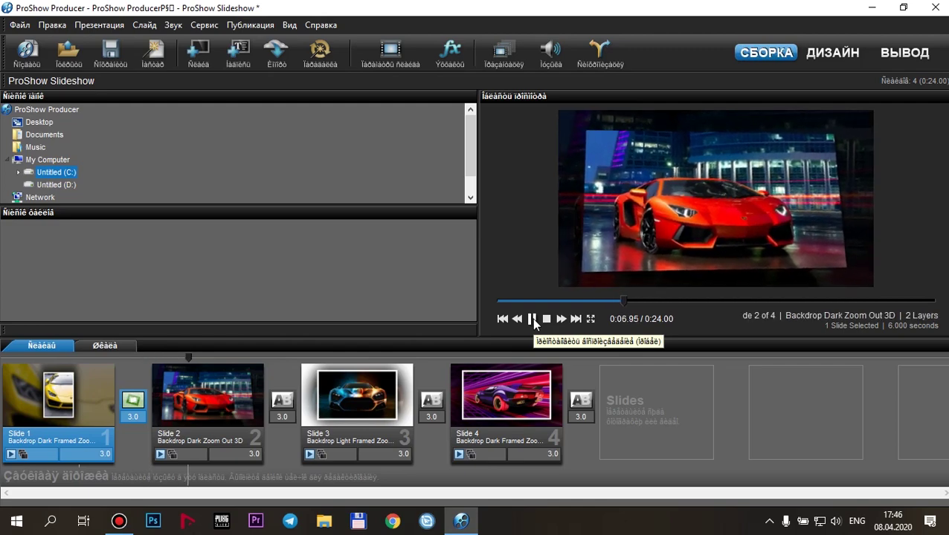
left_click(532, 318)
Set the transitions after slides 2, 3 and 4 to Spin - Zoom In, Zero Margin - Left - Reflection and Zero Margin - Right
left_click(283, 406)
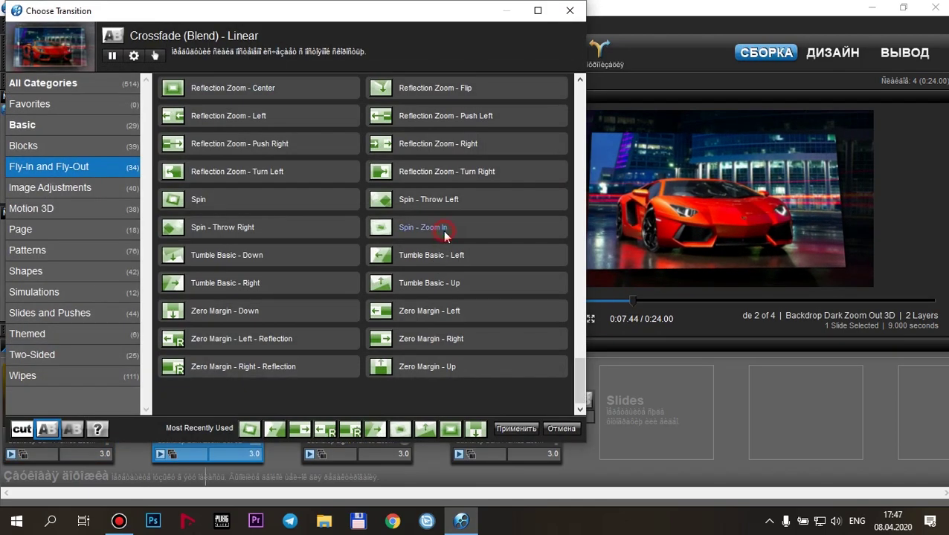
double_click(445, 235)
left_click(436, 402)
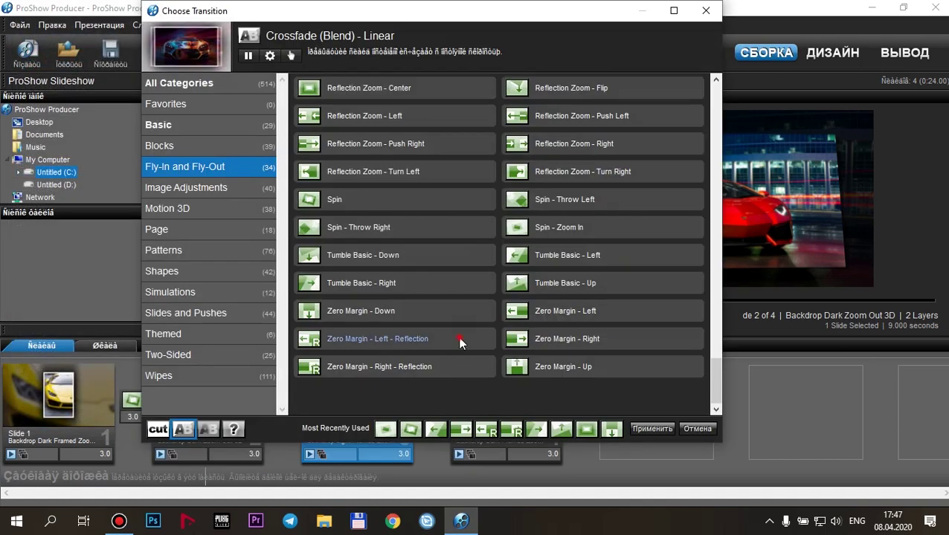
double_click(386, 455)
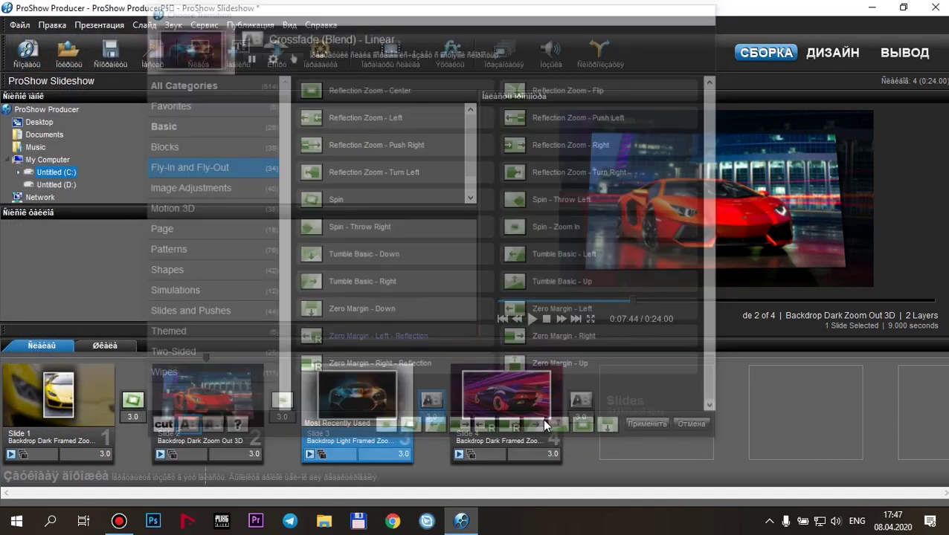
left_click(580, 402)
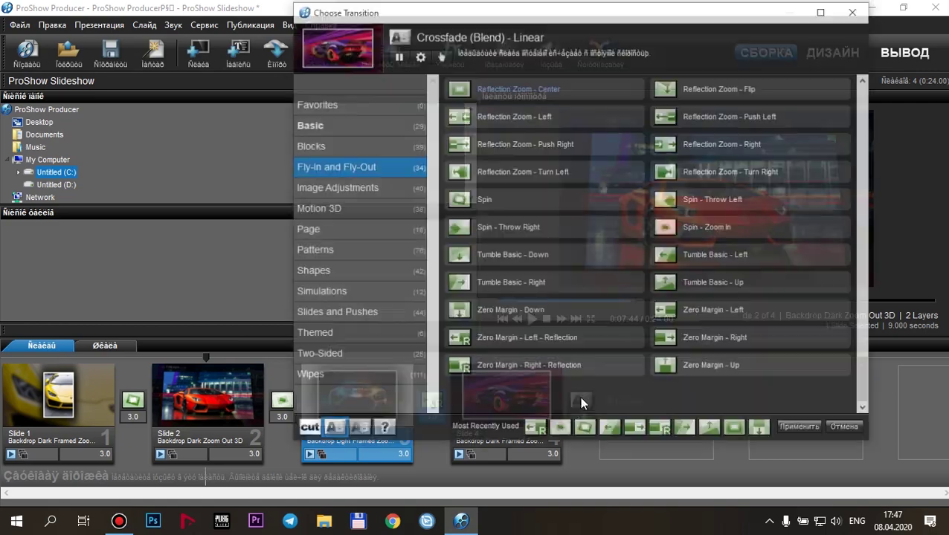
double_click(660, 339)
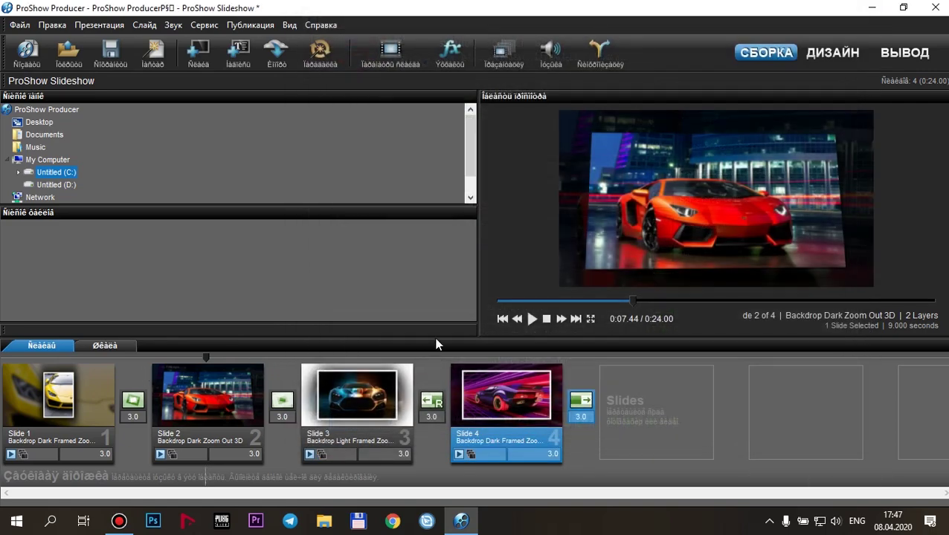
Play the slideshow from slide 2 to the closing transition to check the new transitions, then return the playhead to slide 1
left_click(529, 320)
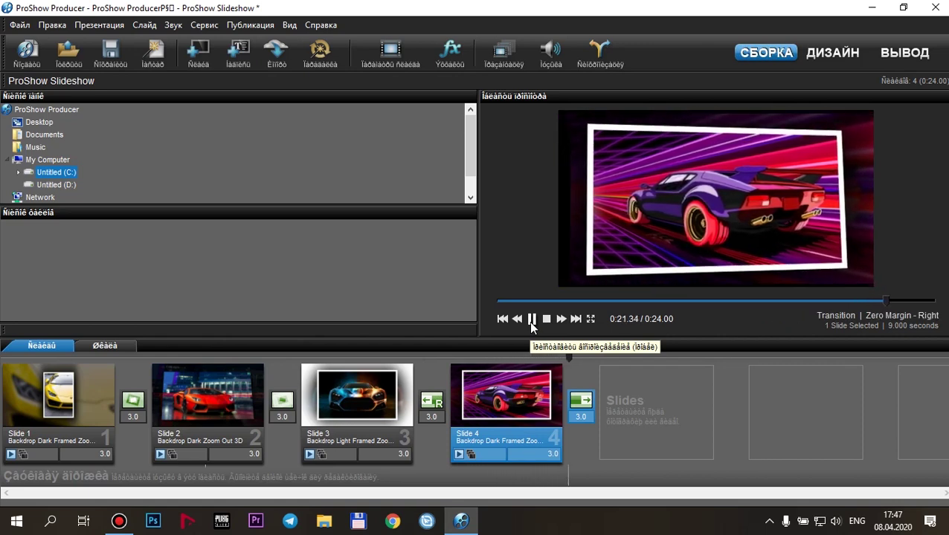
left_click(531, 320)
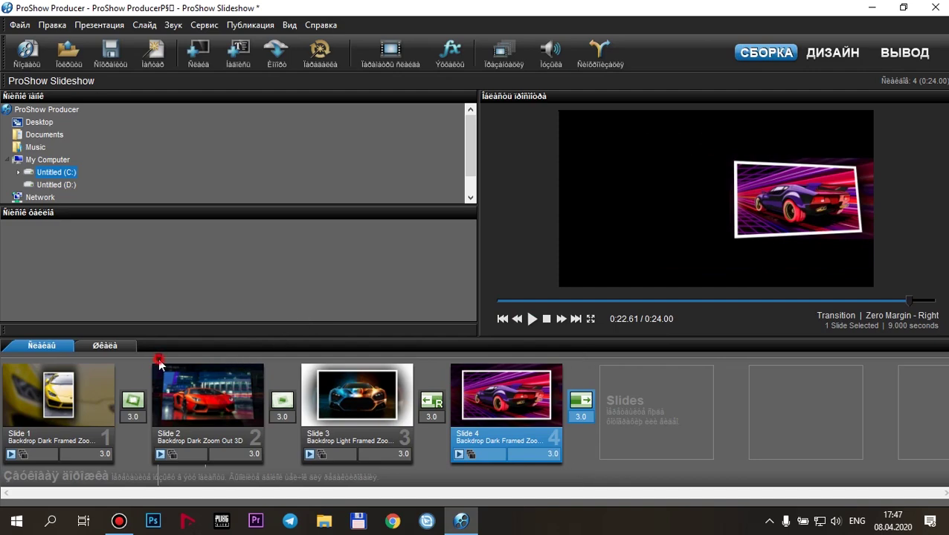
left_click_drag(159, 362, 48, 364)
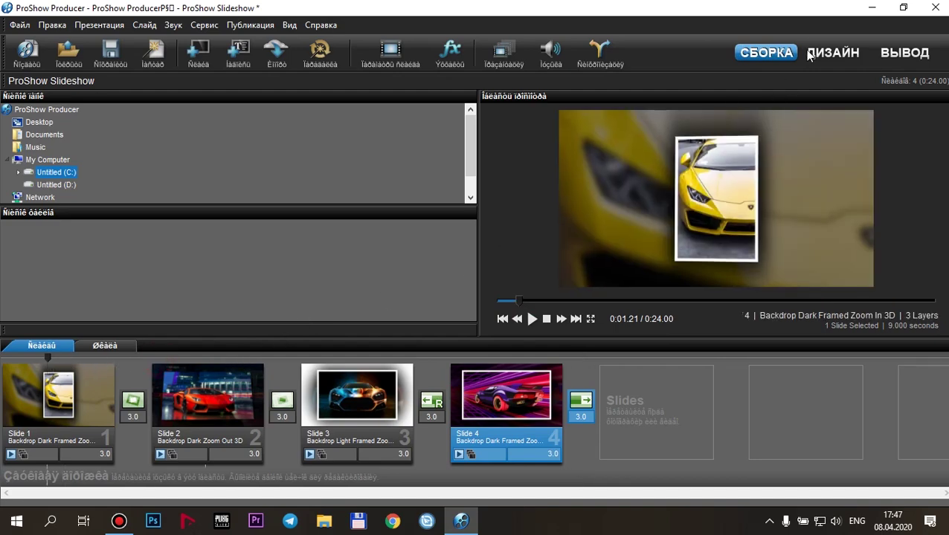
Add the DEAF KEV music file from the desktop to the slideshow's soundtrack track
left_click(869, 8)
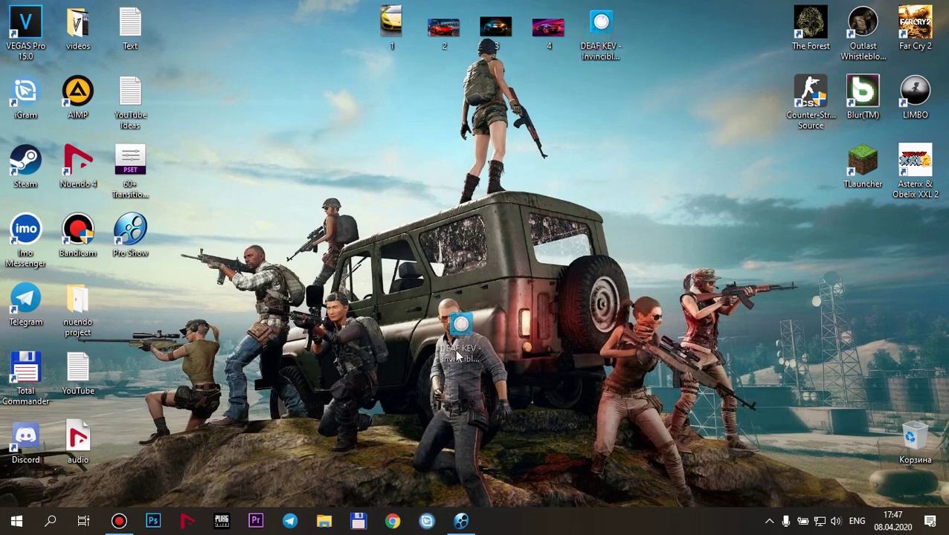
left_click(463, 522)
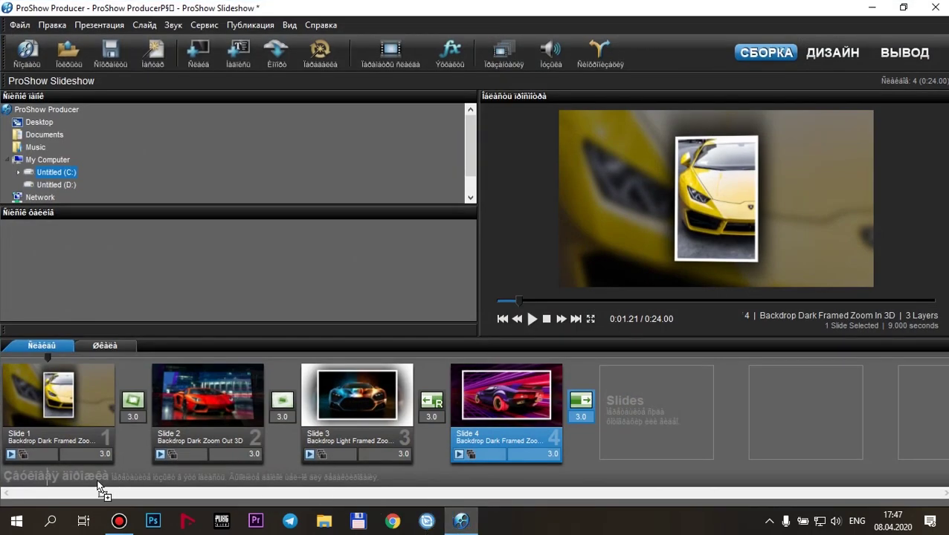
left_click_drag(77, 487, 77, 488)
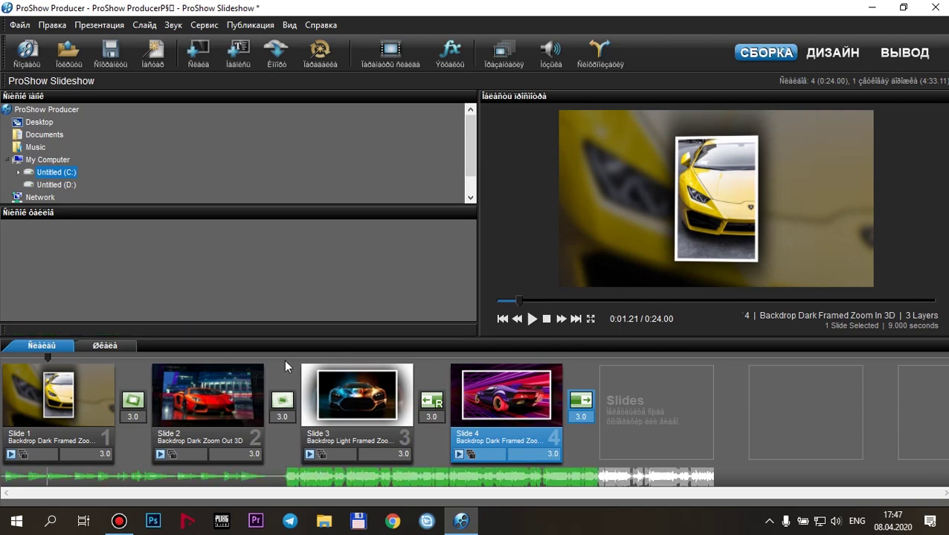
Play the slideshow with its soundtrack from slide 1, pausing on slide 3
left_click_drag(275, 356, 90, 354)
left_click(533, 317)
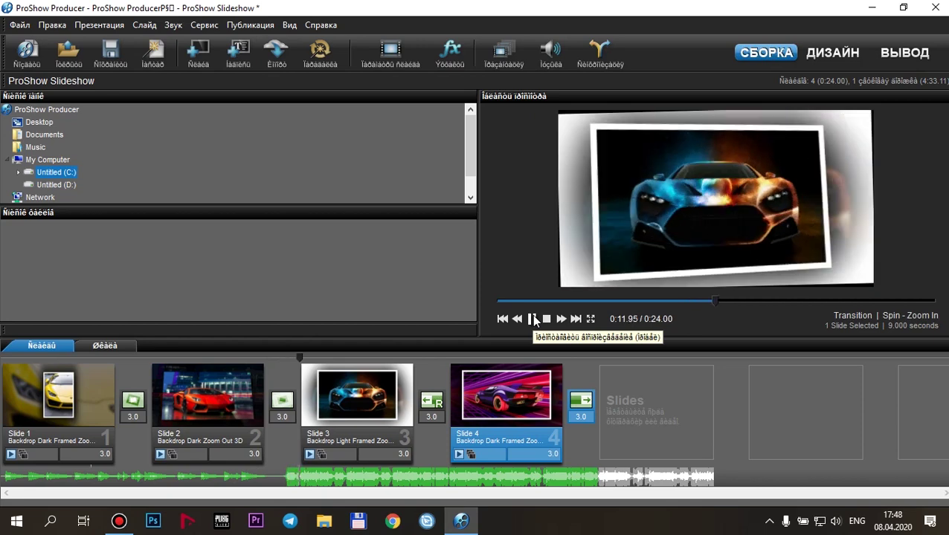
left_click(533, 319)
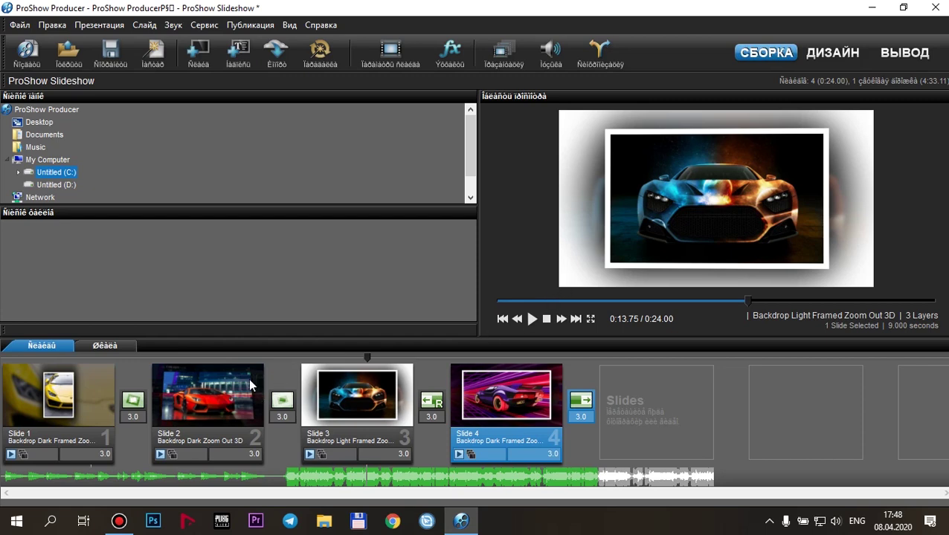
Set slide 1's display time to 6 seconds, and play the slideshow from its start until slide 2 appears
left_click(107, 404)
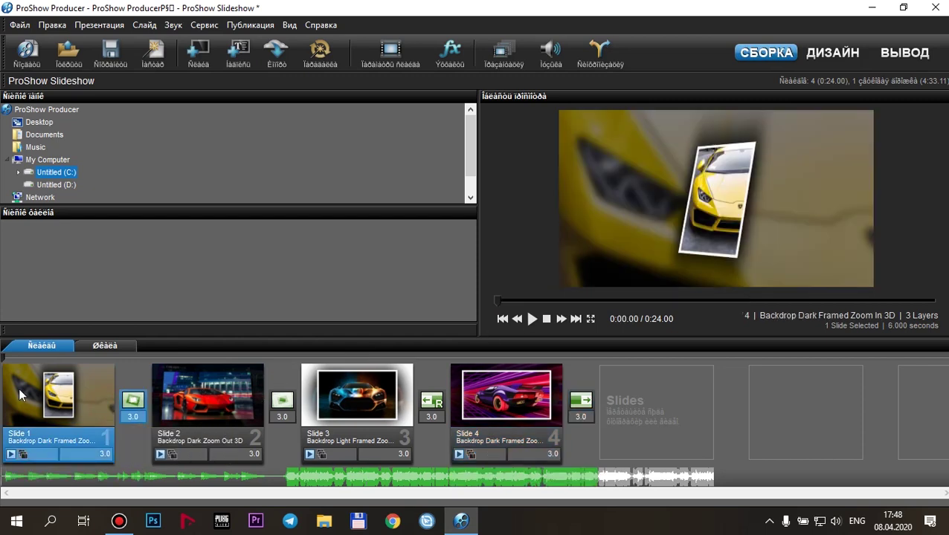
left_click(102, 454)
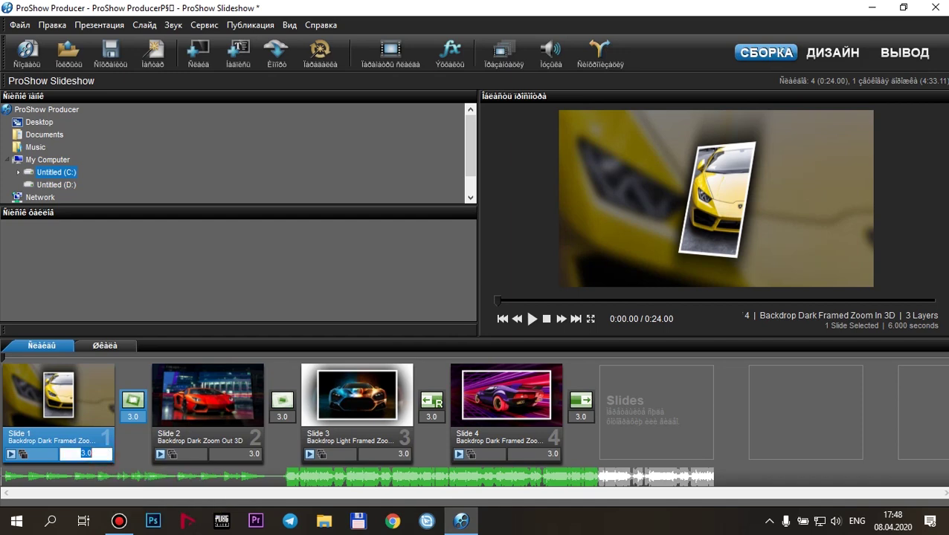
key("Return")
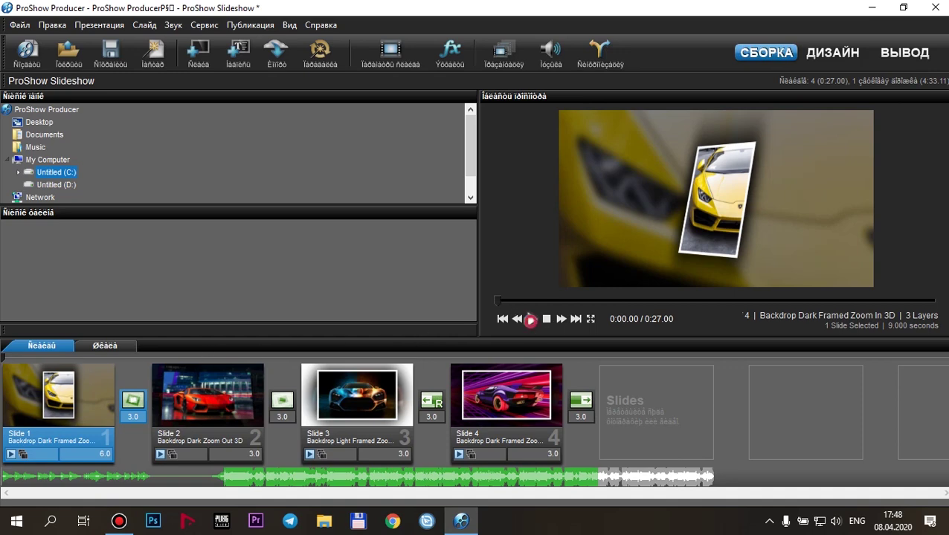
left_click(530, 320)
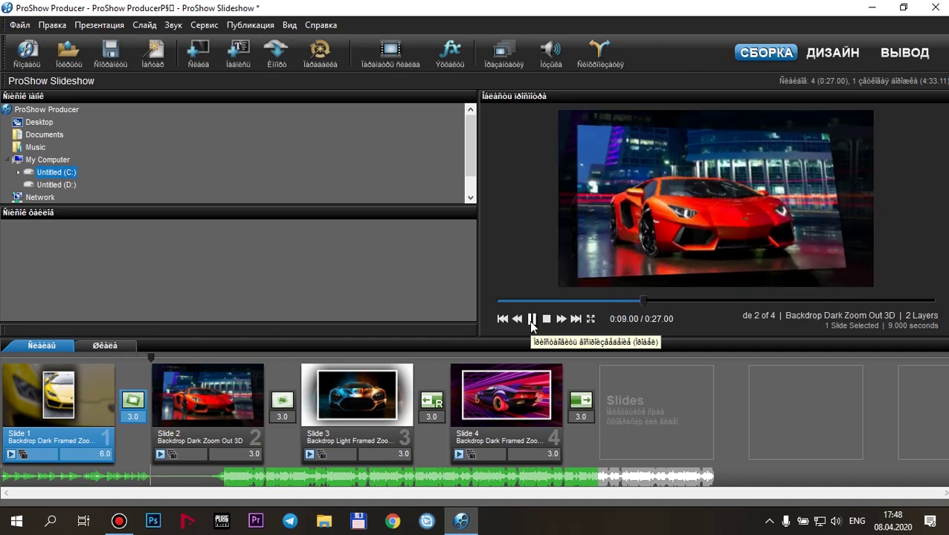
left_click(531, 319)
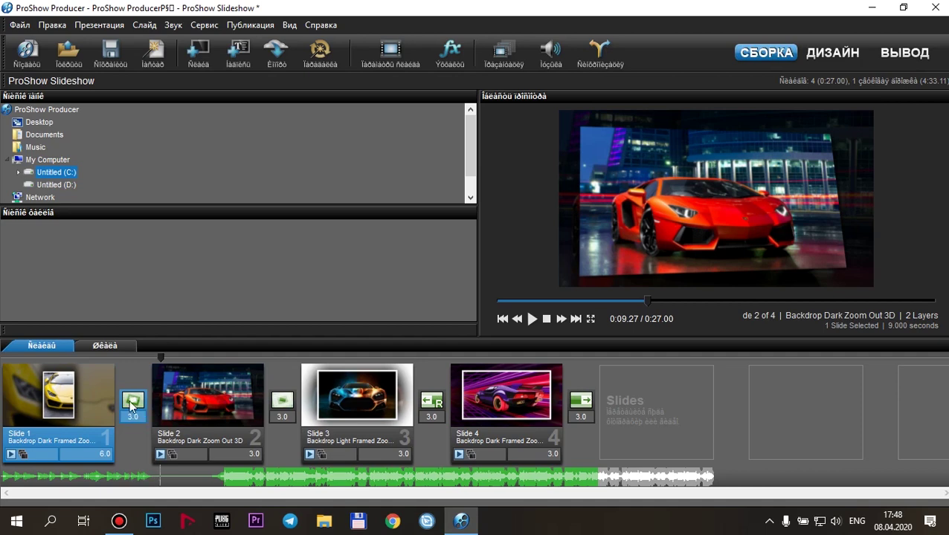
Set the transition time after slide 1 to 1 second, and apply the same time to the transitions of all four slides
type("1")
key("Return")
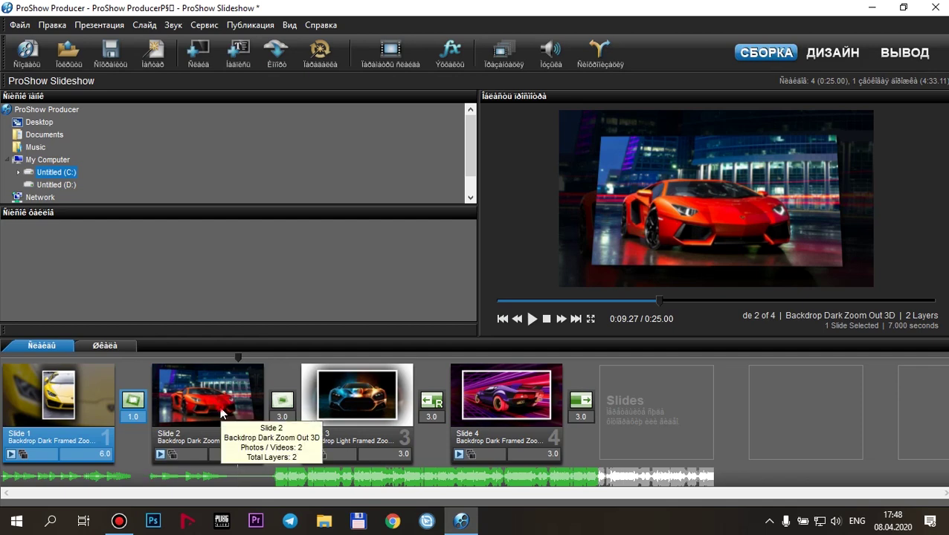
key("ctrl+a")
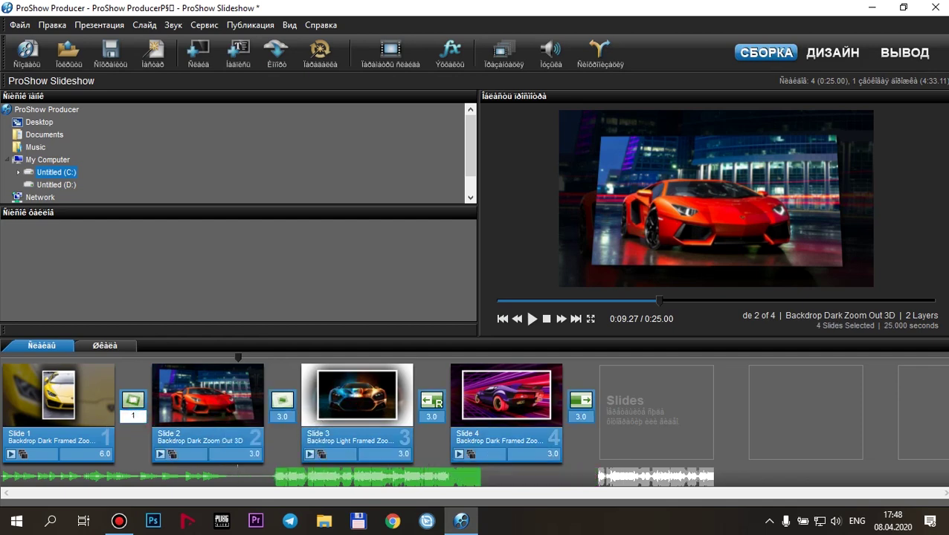
key("Return")
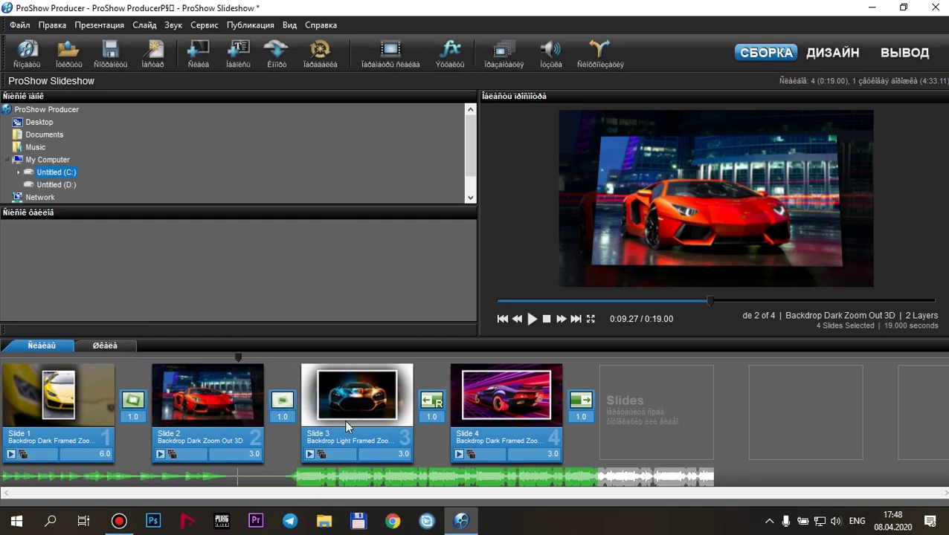
Set the display time of all four selected slides to 6 seconds
left_click(86, 455)
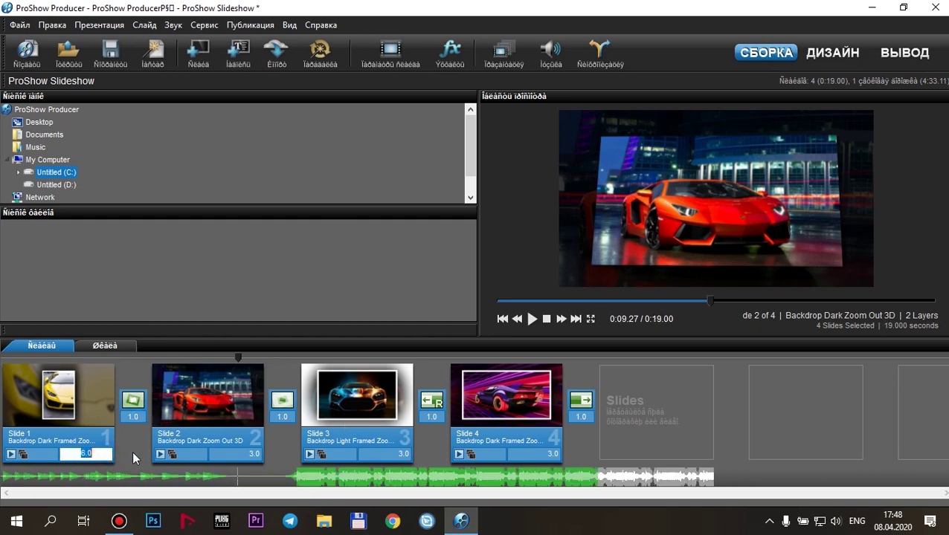
type("6")
key("Return")
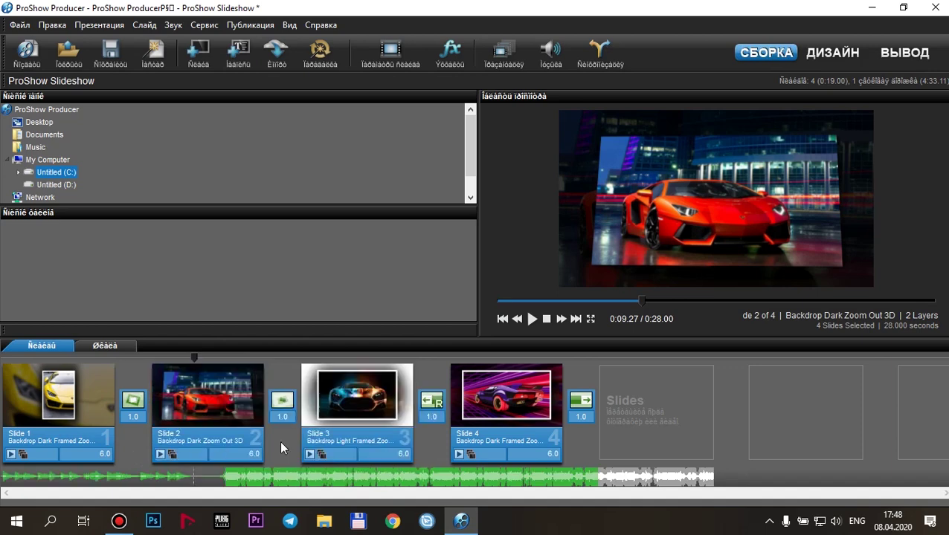
Select slide 2 and play the slideshow from there with the new timing, pausing on slide 4
left_click(213, 375)
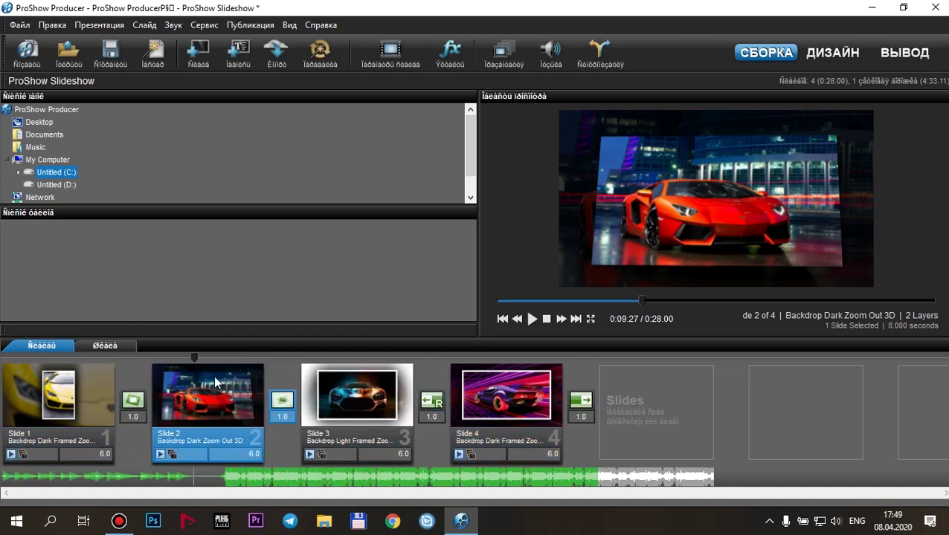
left_click(531, 319)
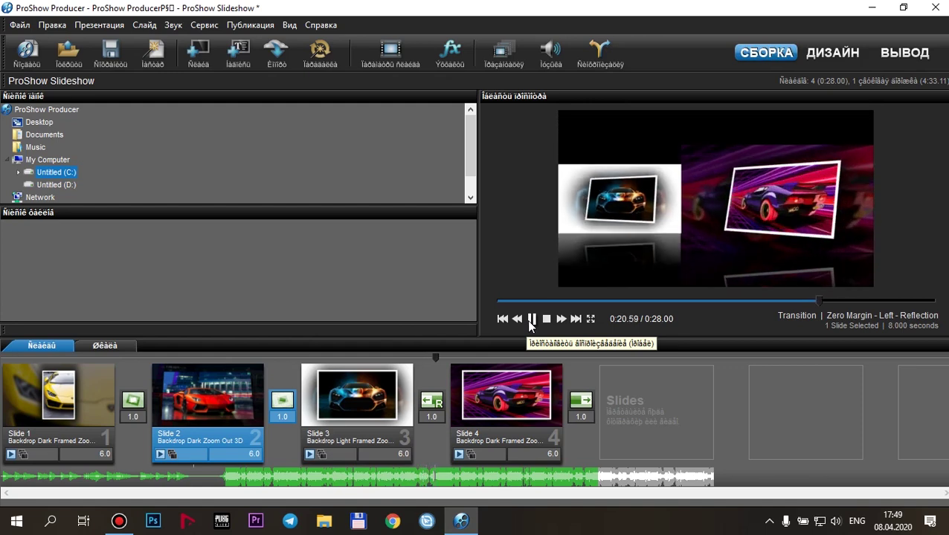
left_click(530, 320)
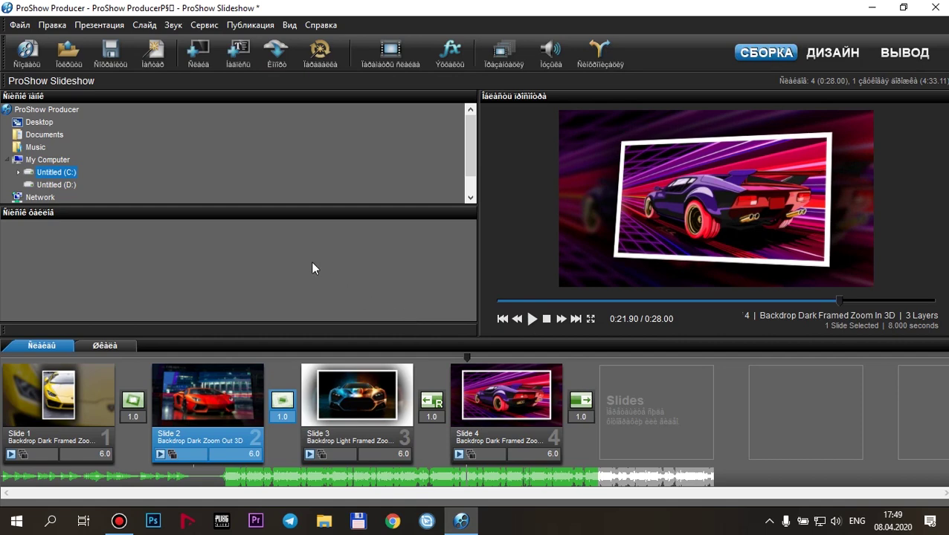
Open the YouTube publishing settings and choose the YouTube High Definition 720p (Best) quality
left_click(251, 25)
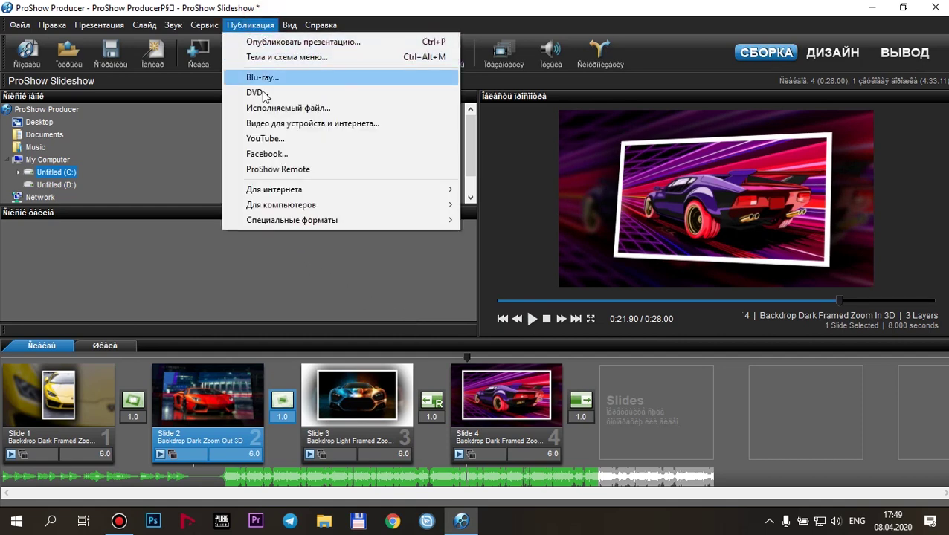
left_click(273, 140)
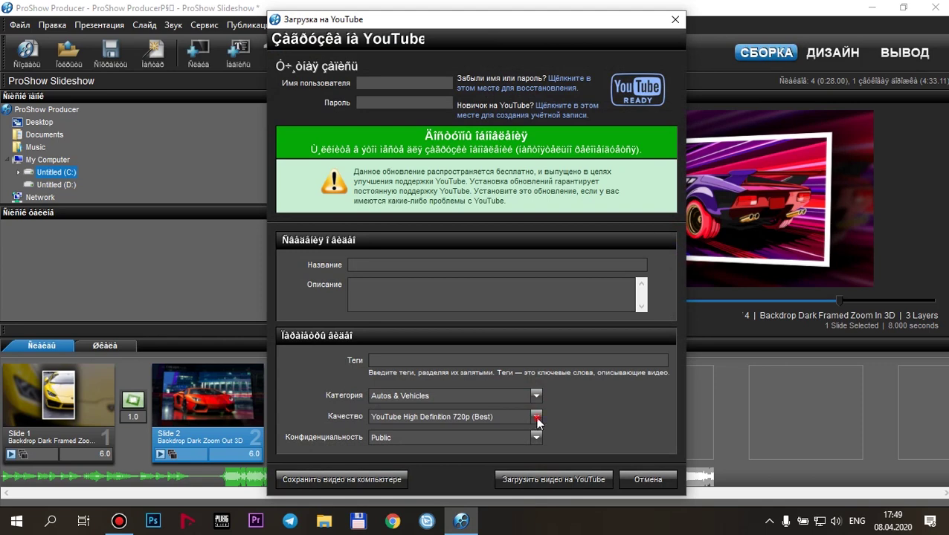
left_click(536, 417)
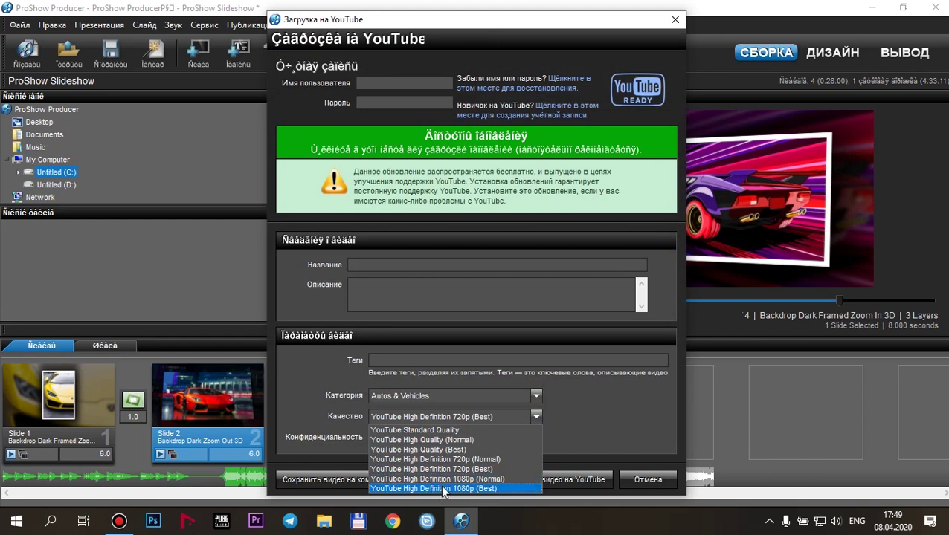
left_click(489, 469)
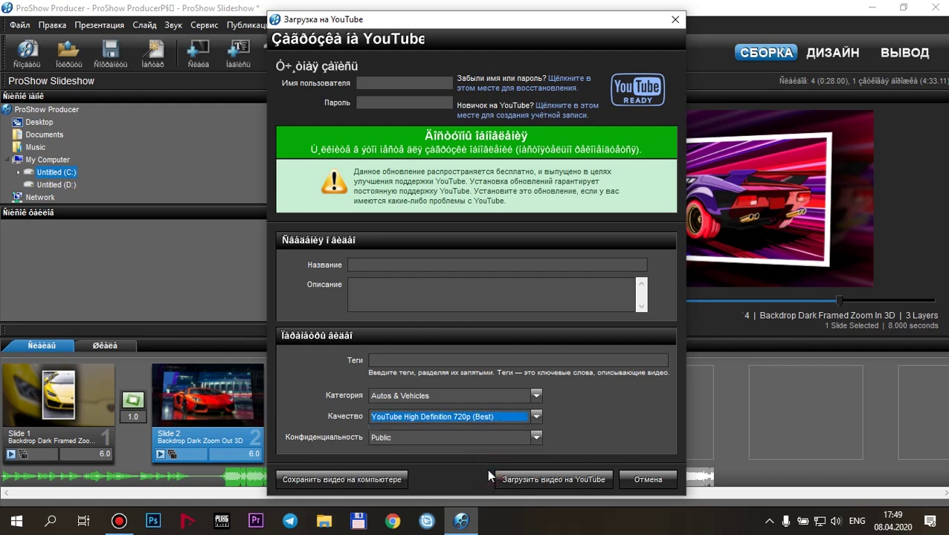
Save the video on the computer to the desktop as "car" in AVI format, and dismiss the message once encoding finishes
left_click(391, 481)
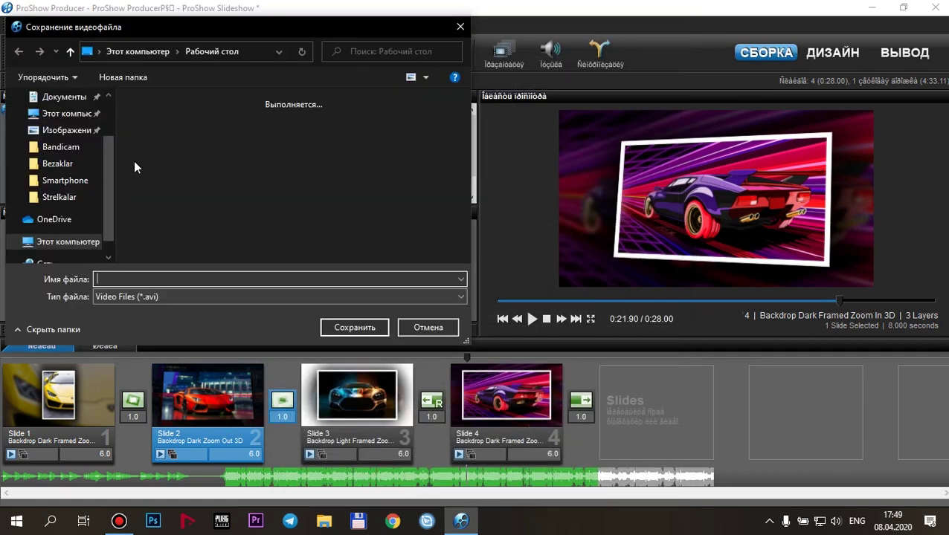
left_click(105, 200)
left_click(27, 180)
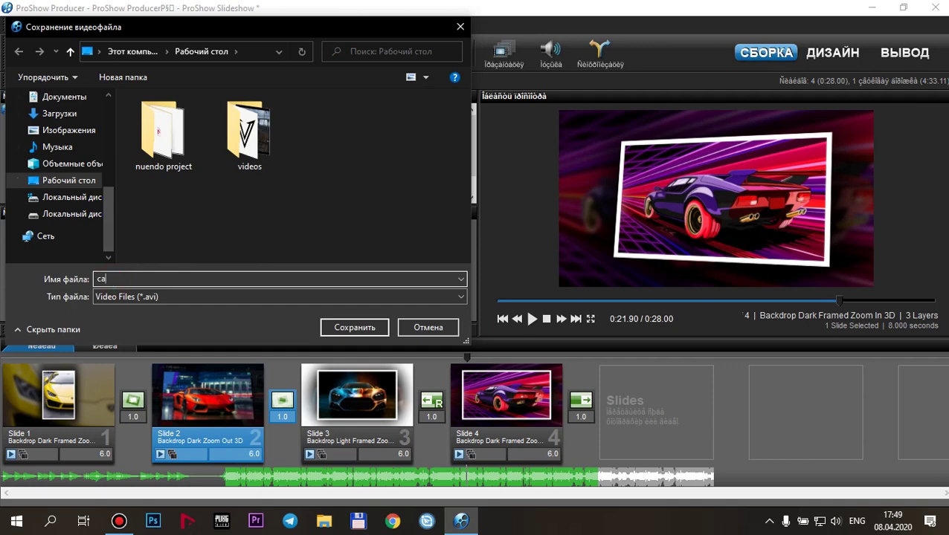
left_click(357, 327)
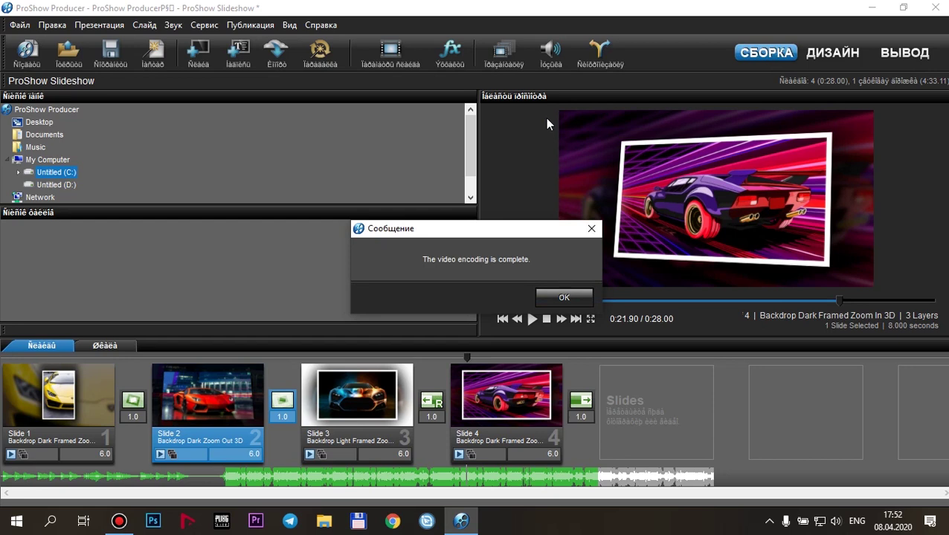
left_click(564, 299)
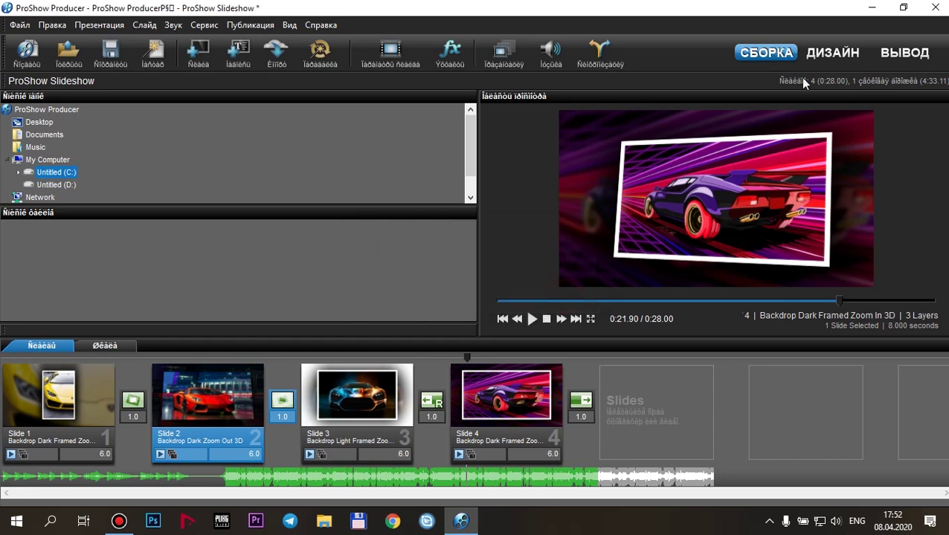
Minimize the slideshow editor, open the exported car video from the desktop in the media player, and watch it full screen
left_click(868, 7)
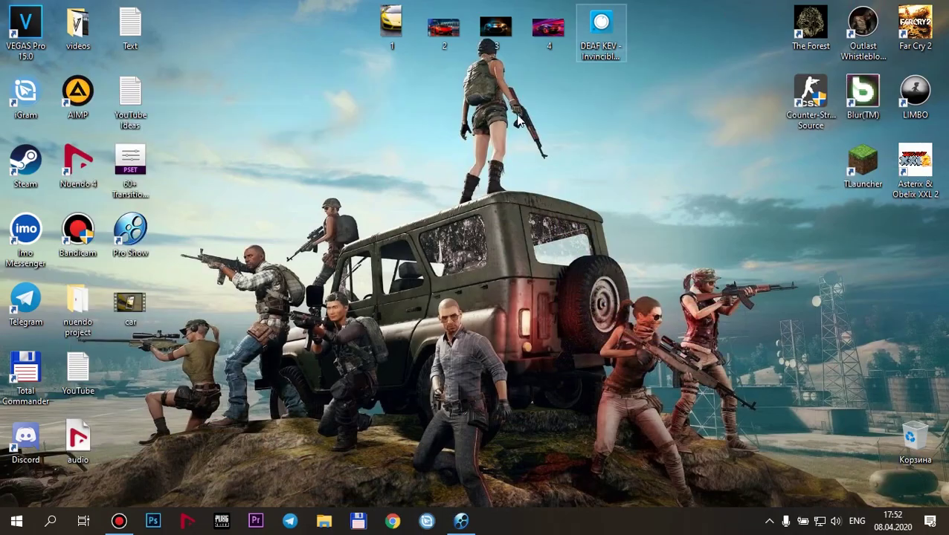
double_click(130, 317)
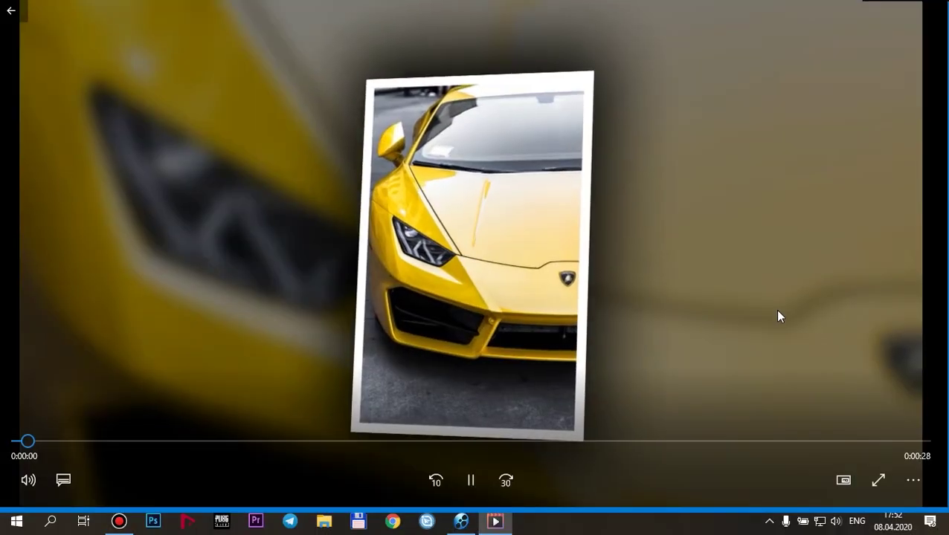
double_click(775, 311)
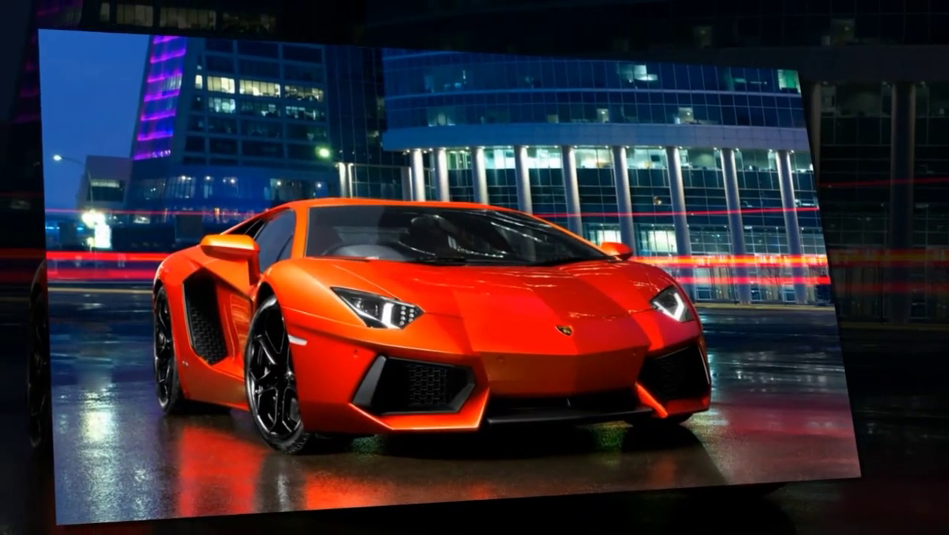
mouse_move(398, 448)
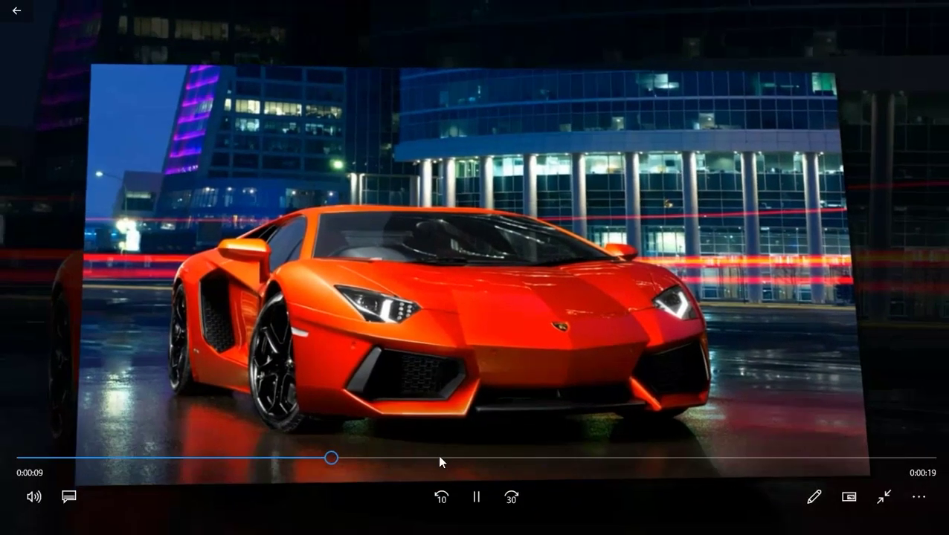